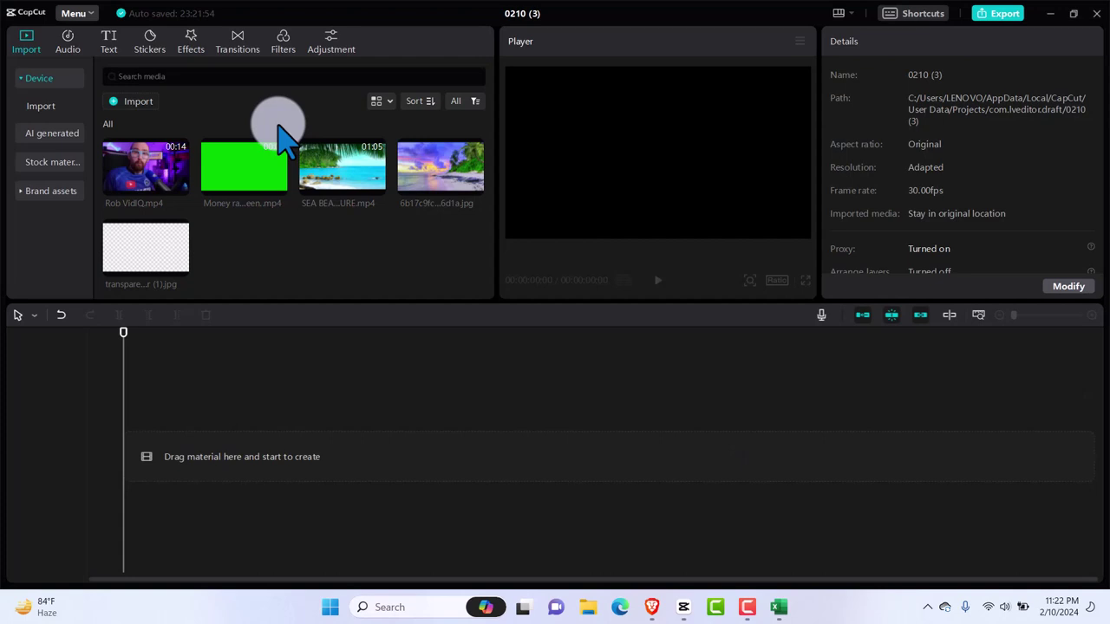
Step: Add Rob VidIQ.mp4 to the timeline, play it, and return the playhead to 0
click(180, 186)
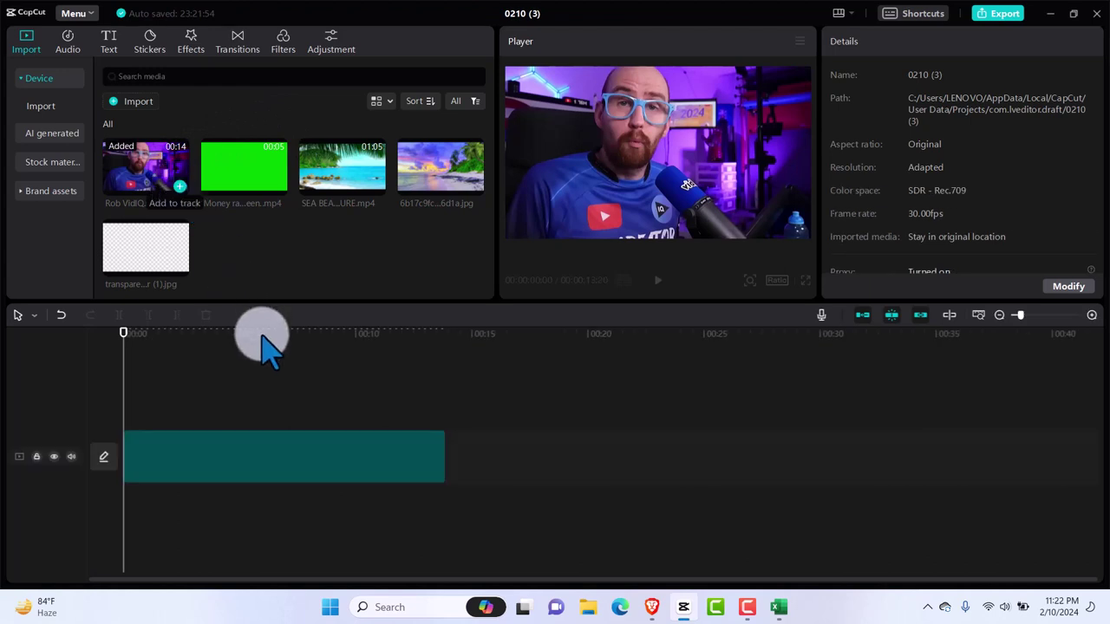
click(289, 401)
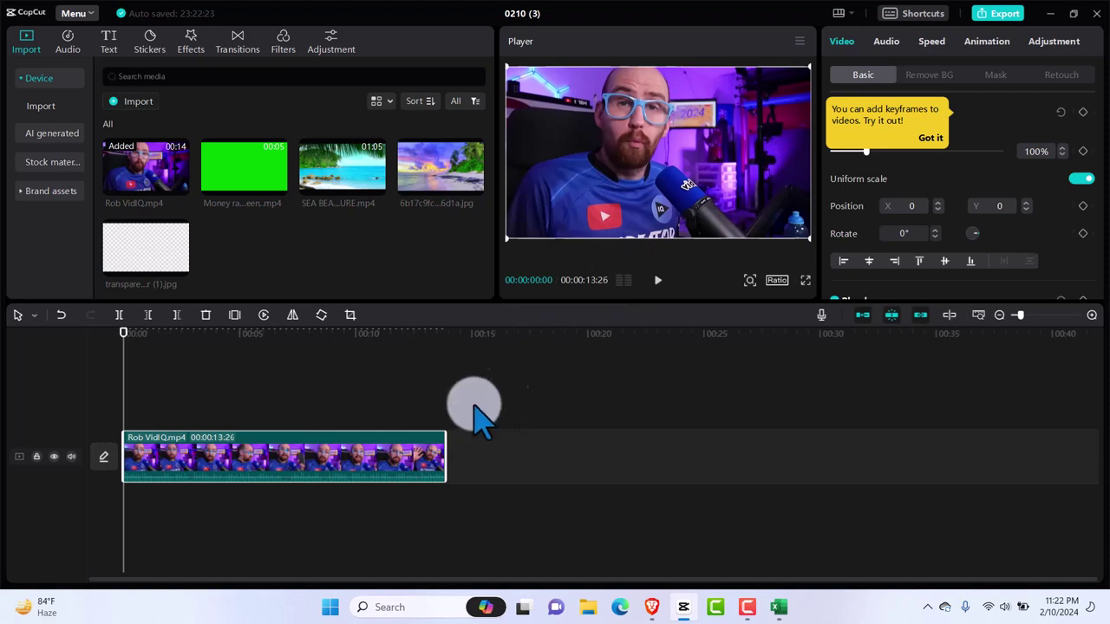
key(space)
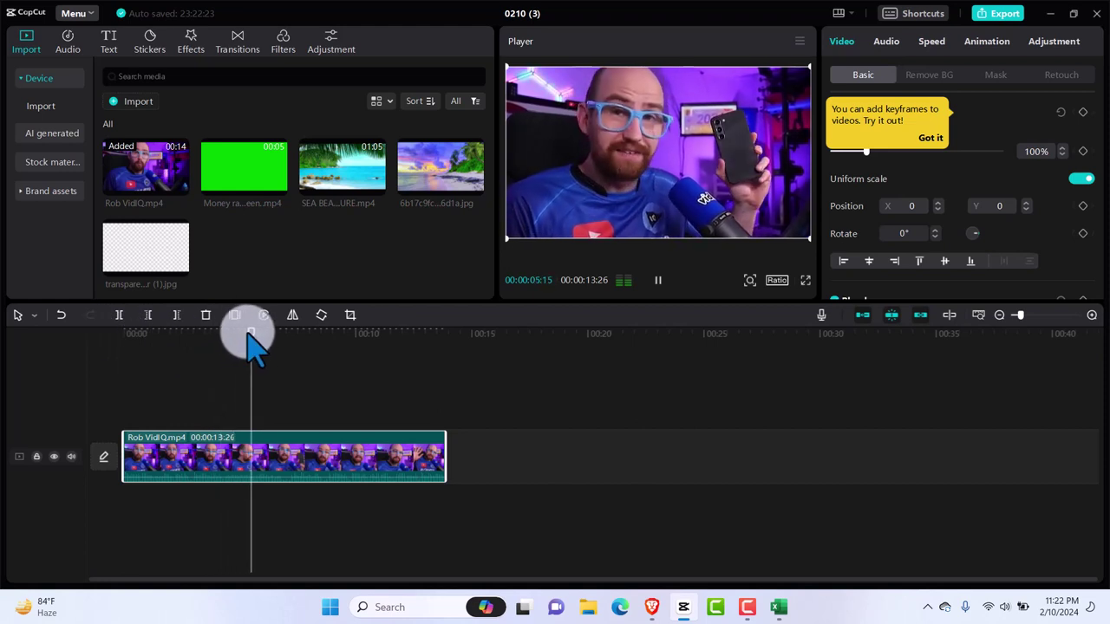
drag(250, 336, 123, 364)
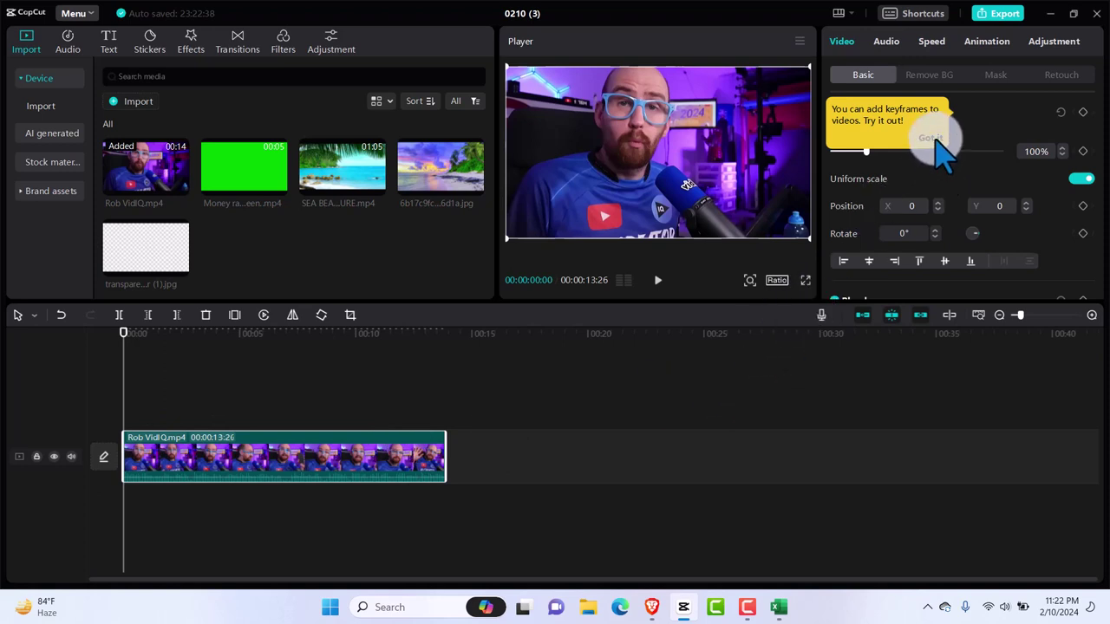
Step: Dismiss the keyframes tip and apply Remove BG auto removal to the Rob VidIQ clip
click(931, 139)
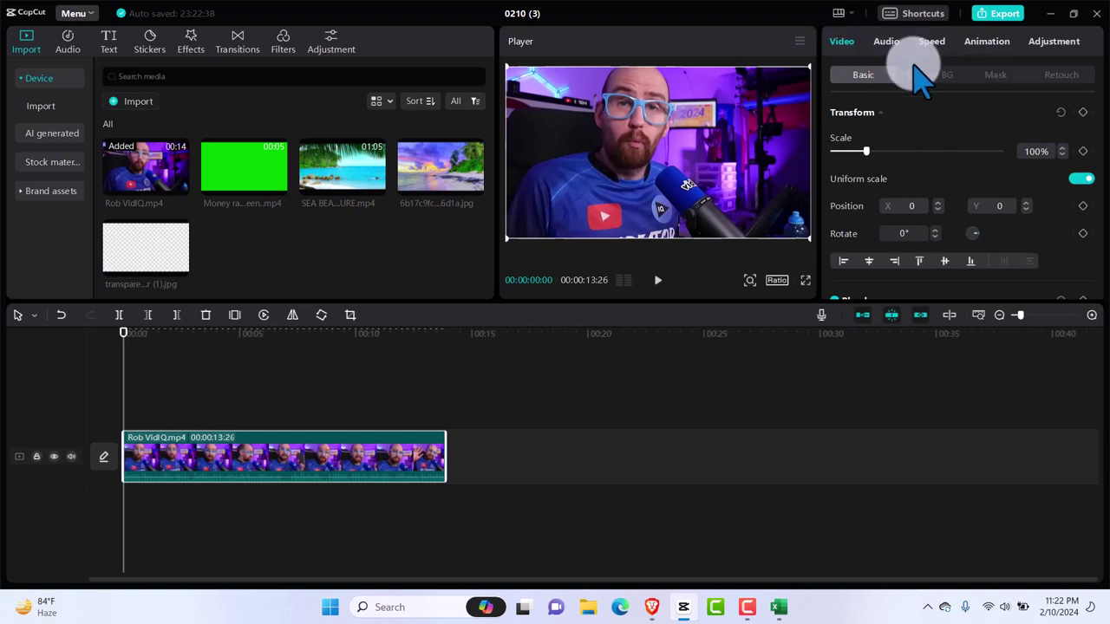
click(933, 76)
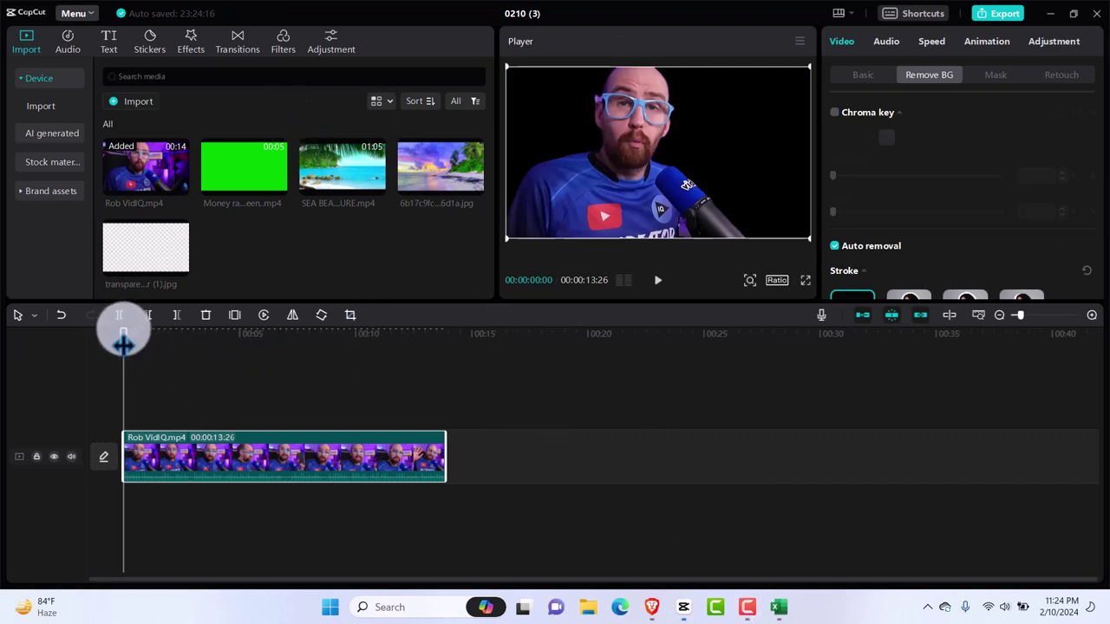
drag(123, 345, 215, 406)
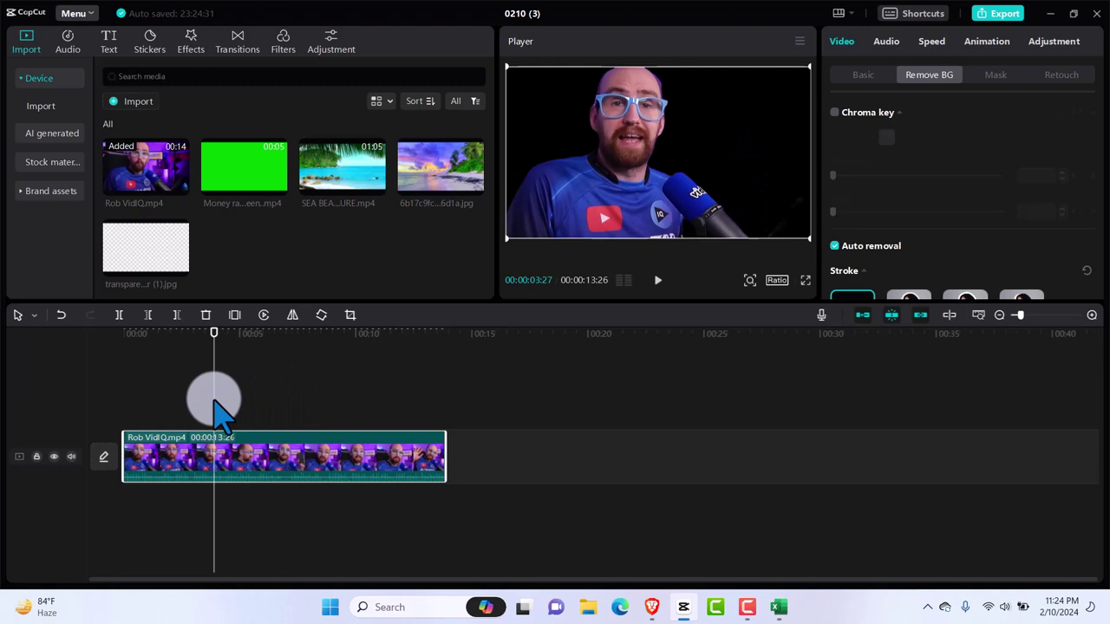
key(space)
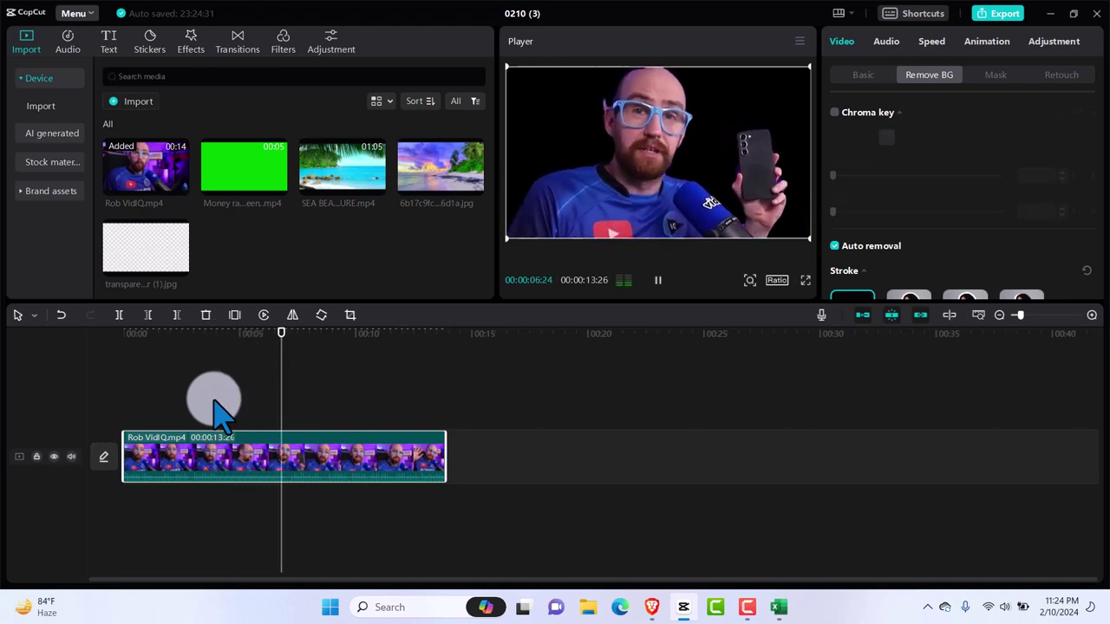
key(space)
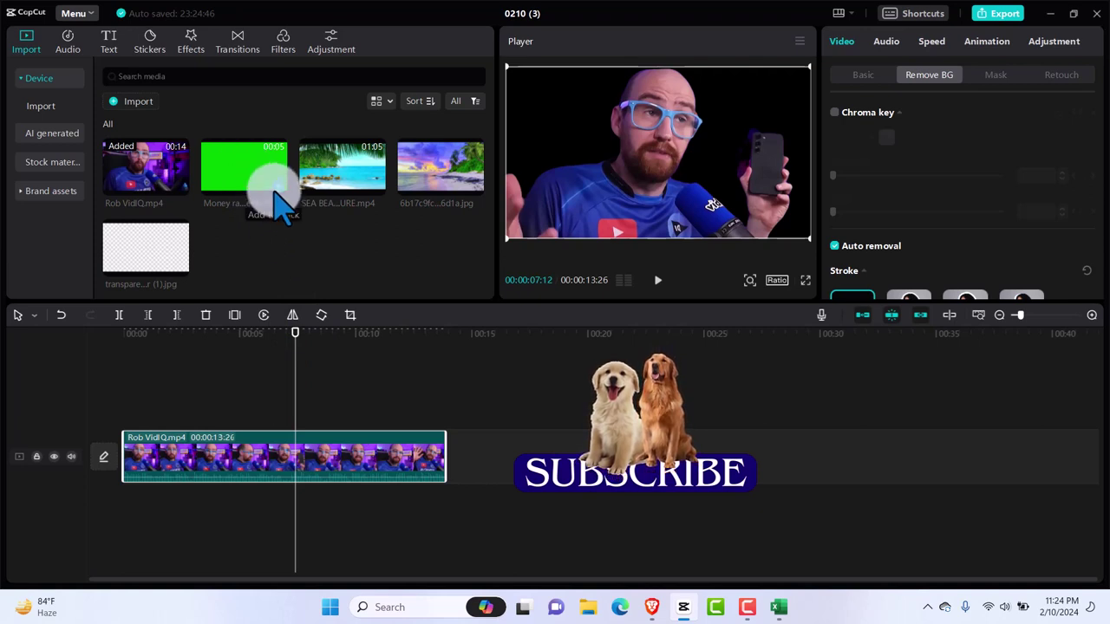
Step: Add the Money rain green screen clip on its own track starting at 00:00
click(276, 194)
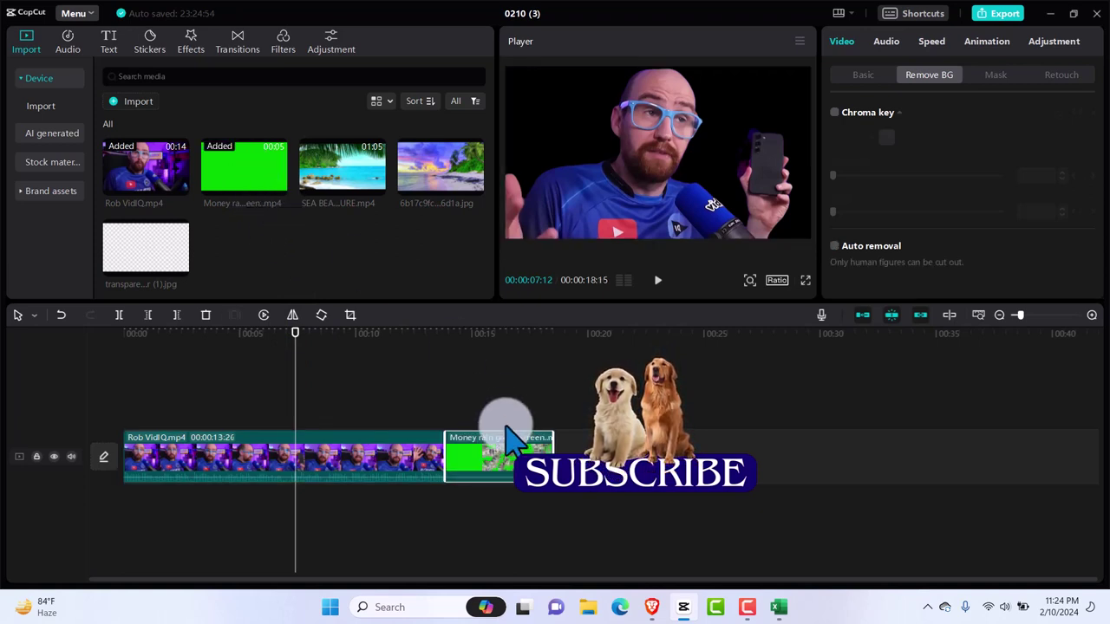
drag(512, 471, 382, 425)
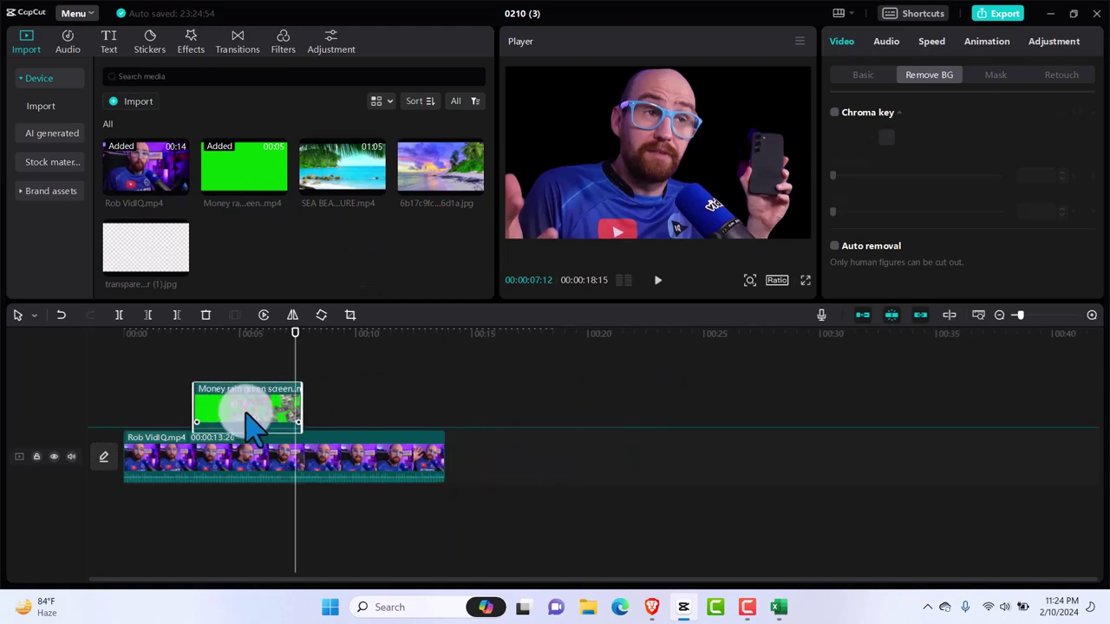
drag(248, 425, 510, 475)
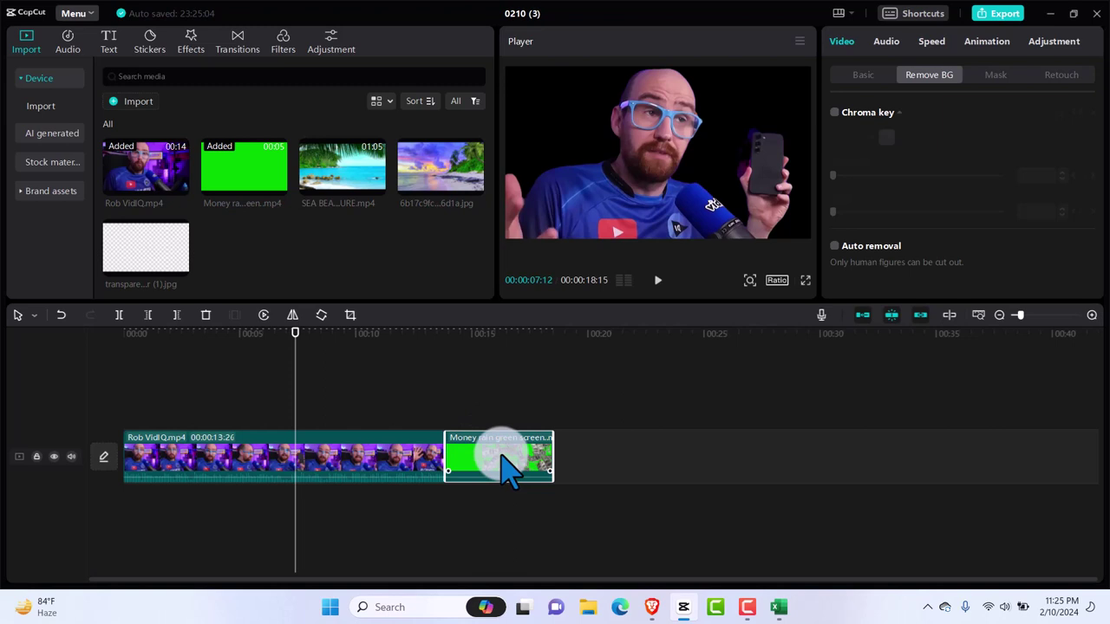
drag(509, 467, 156, 509)
click(159, 459)
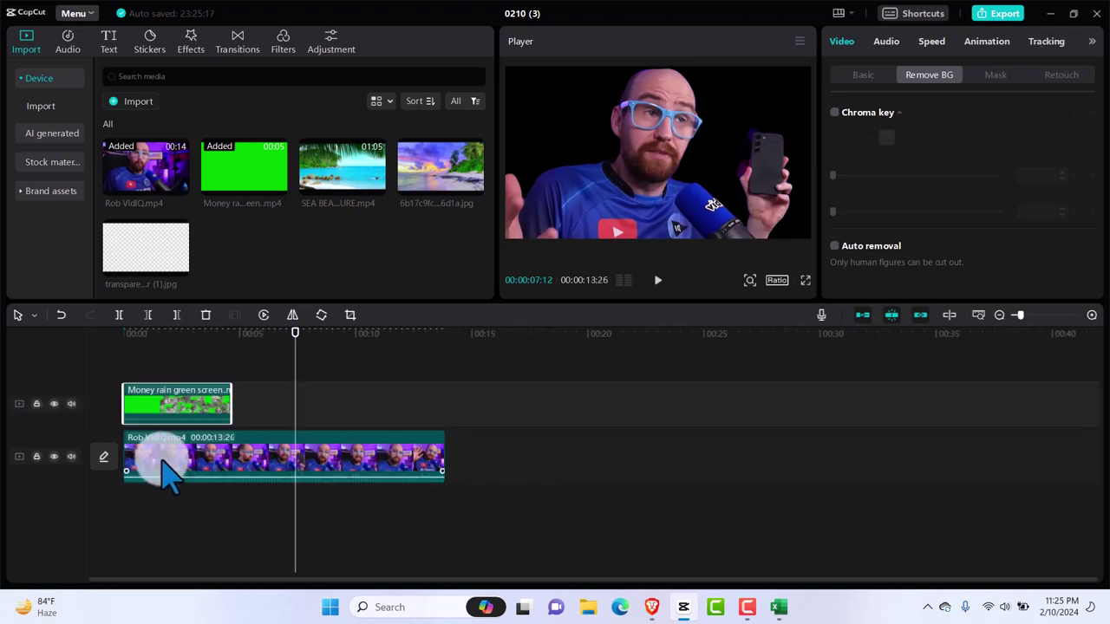
Step: Move the presenter clip to the track above the money rain clip
drag(162, 457, 161, 374)
click(178, 456)
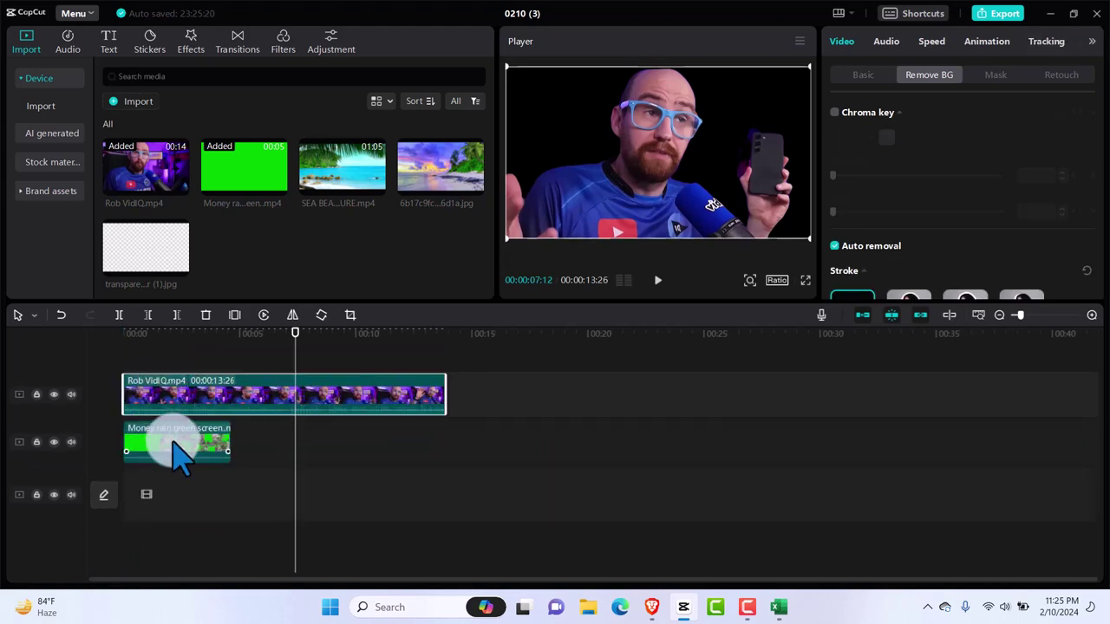
click(286, 370)
drag(295, 347, 194, 340)
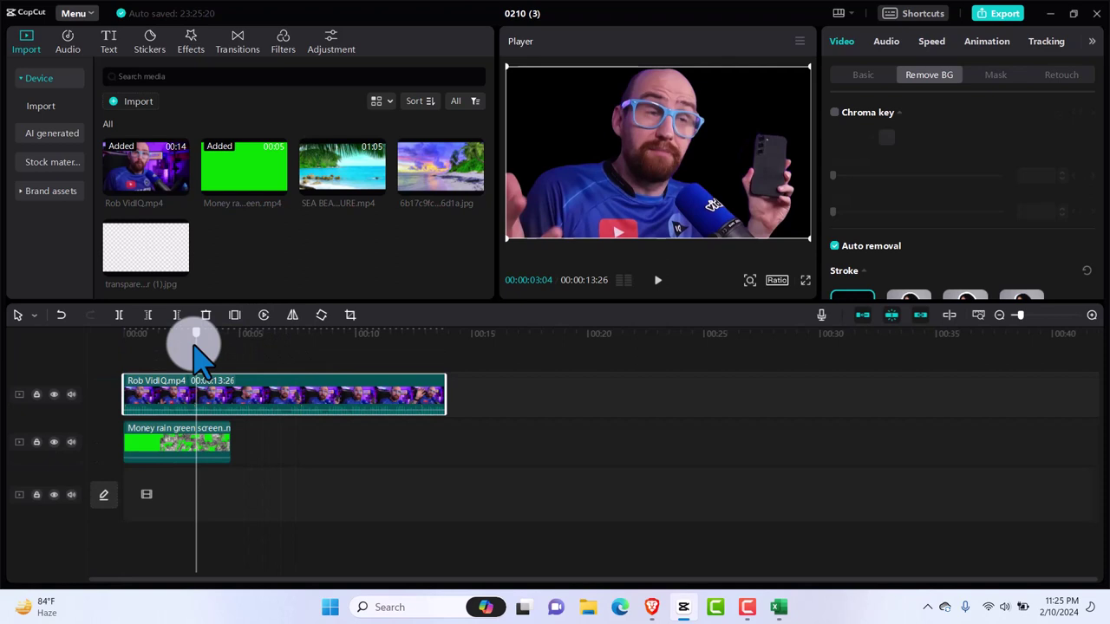
Step: Enable Chroma key on the Money rain clip and hide the presenter track
click(165, 451)
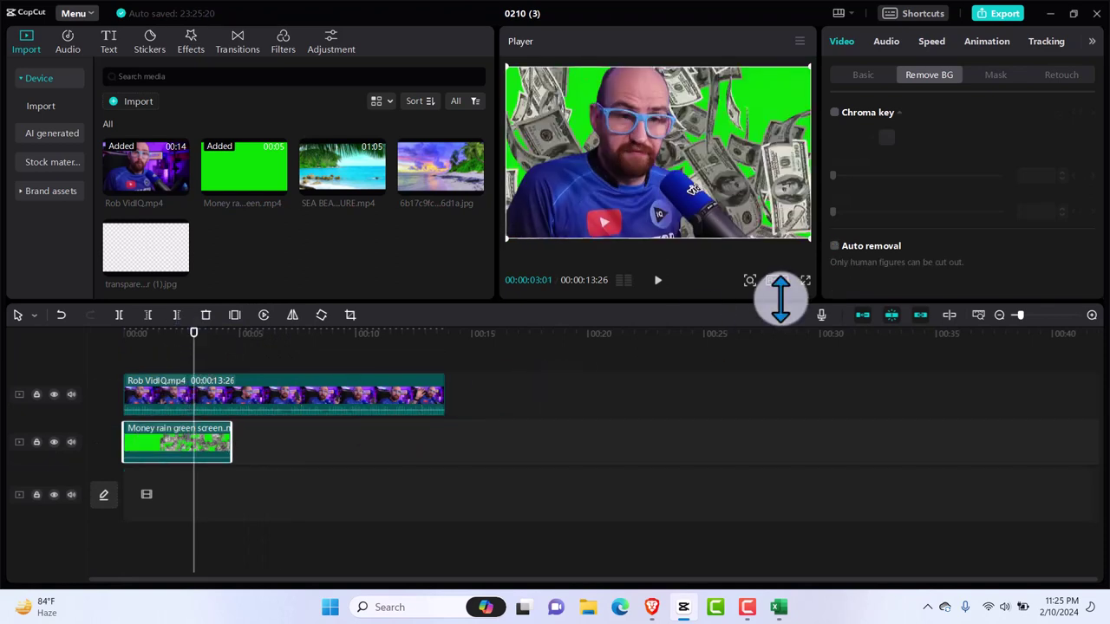
click(836, 114)
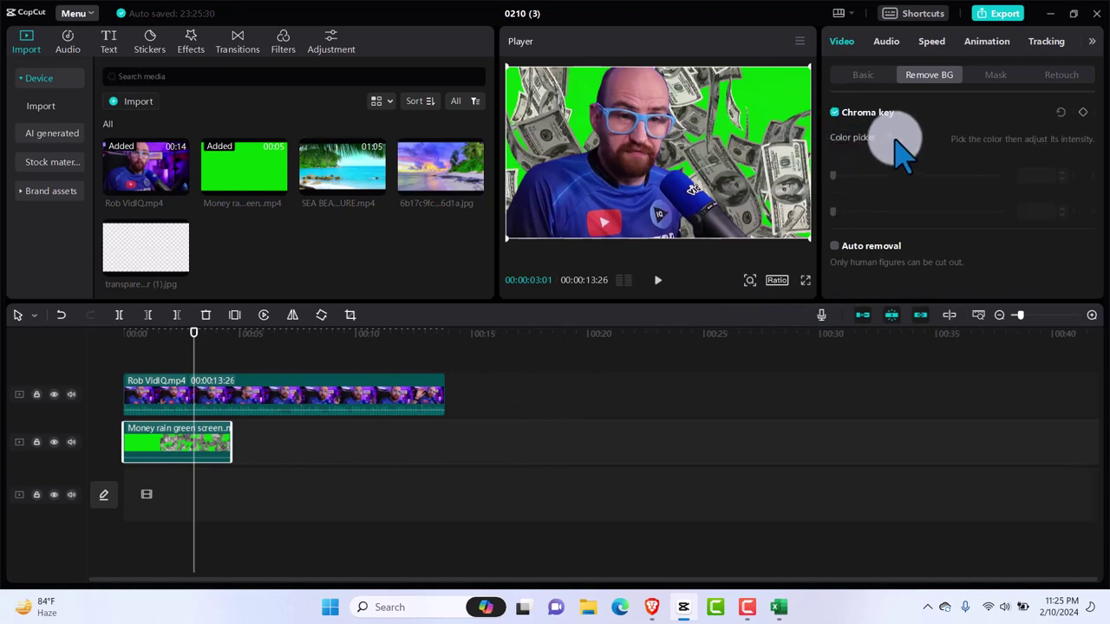
click(888, 138)
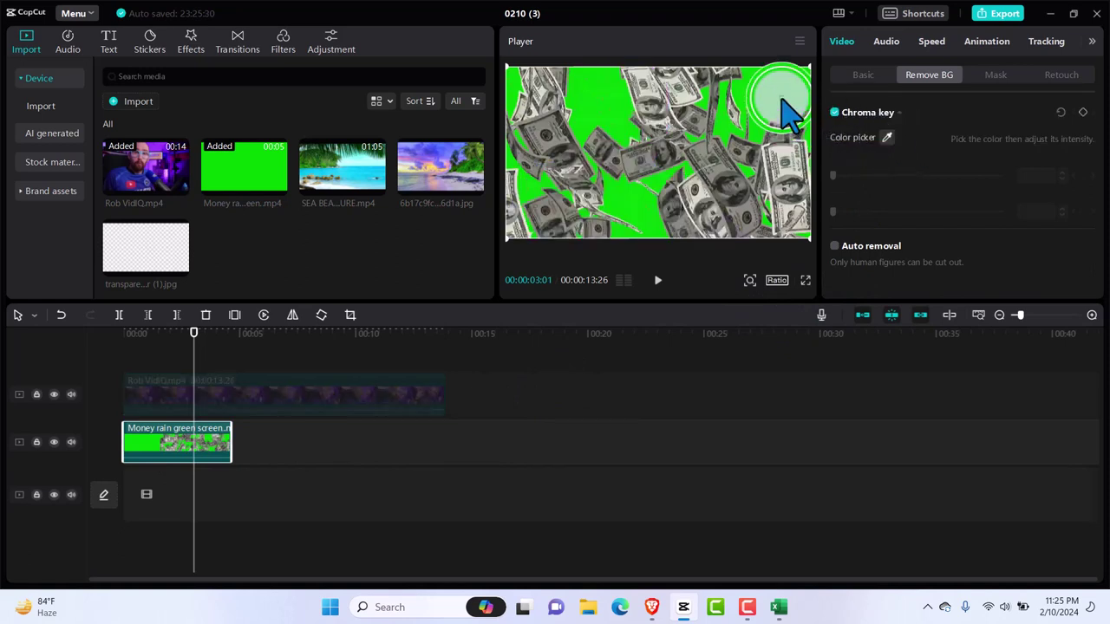
click(783, 97)
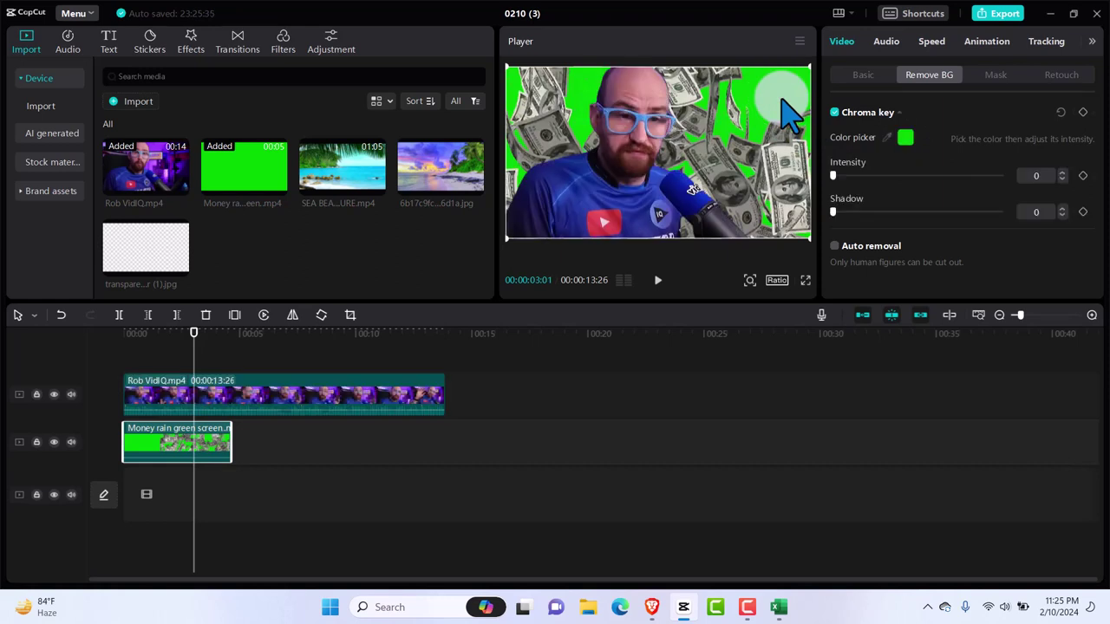
click(787, 112)
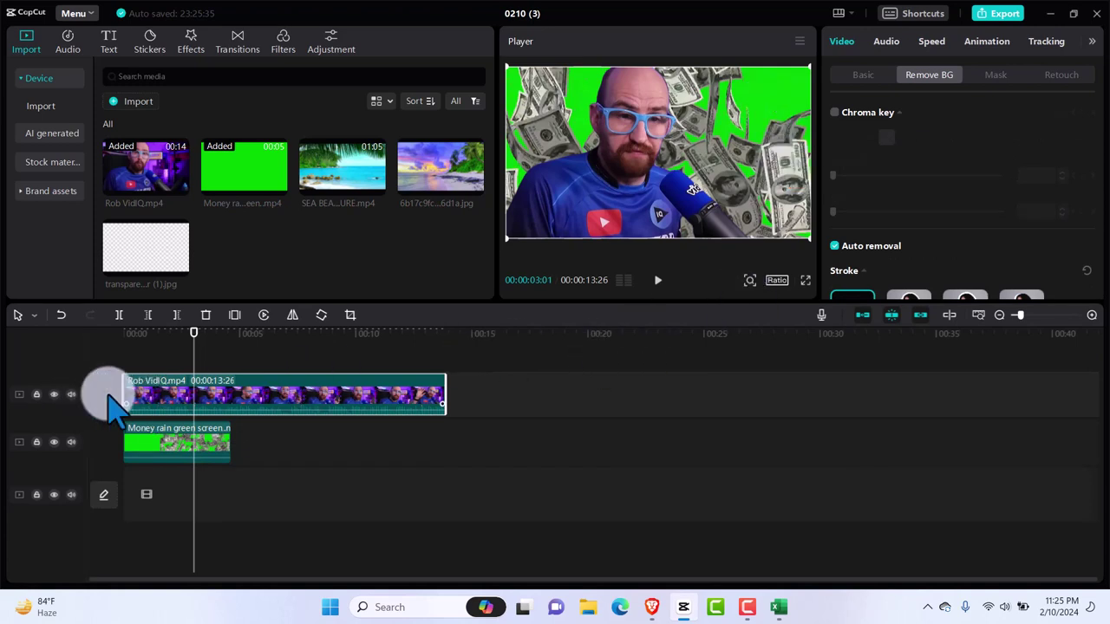
click(54, 395)
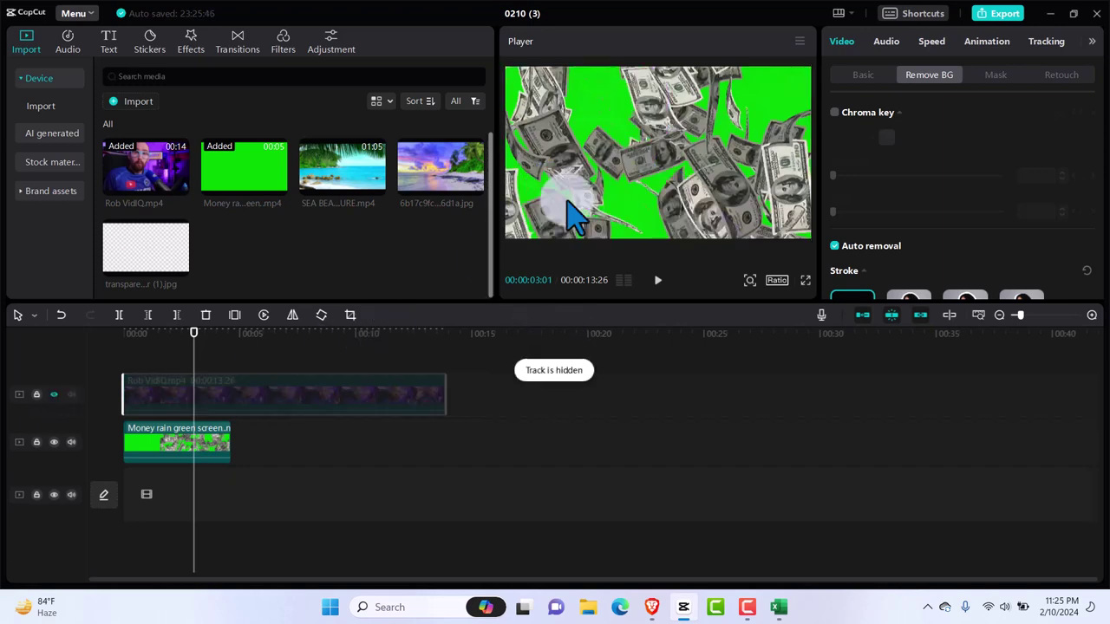
Step: Key out the sampled green with Intensity 74 and Shadow 34
click(835, 113)
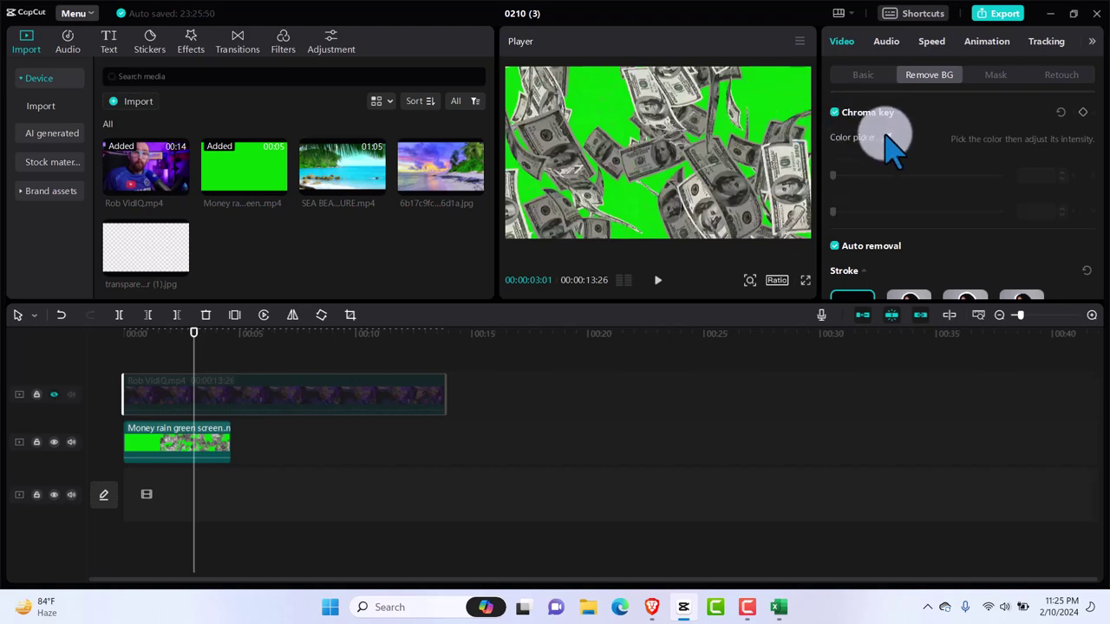
click(751, 98)
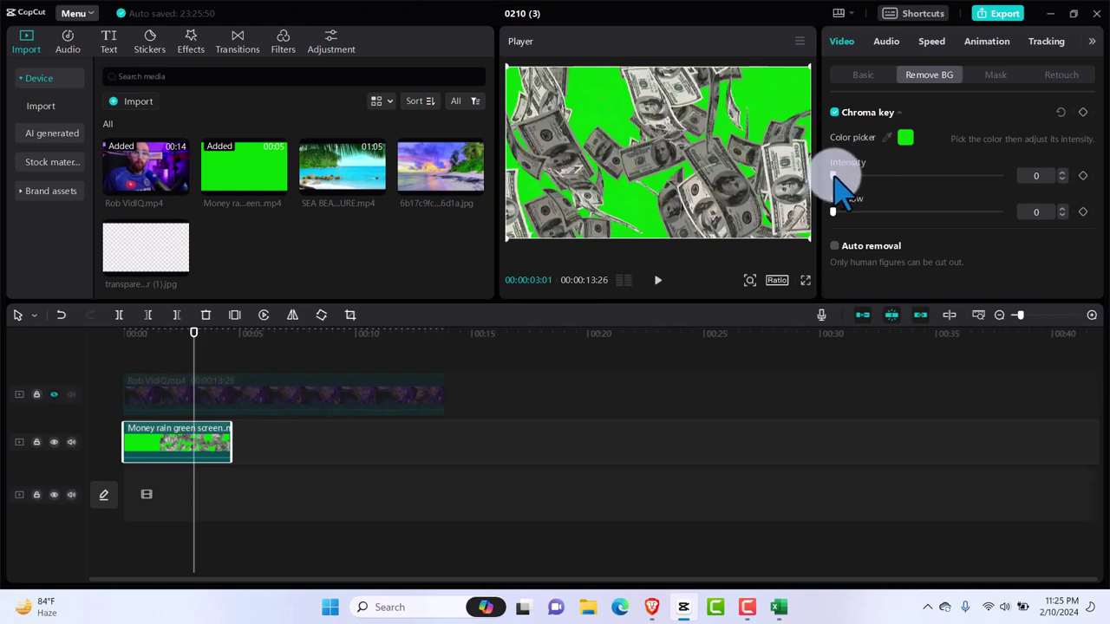
drag(835, 176, 969, 198)
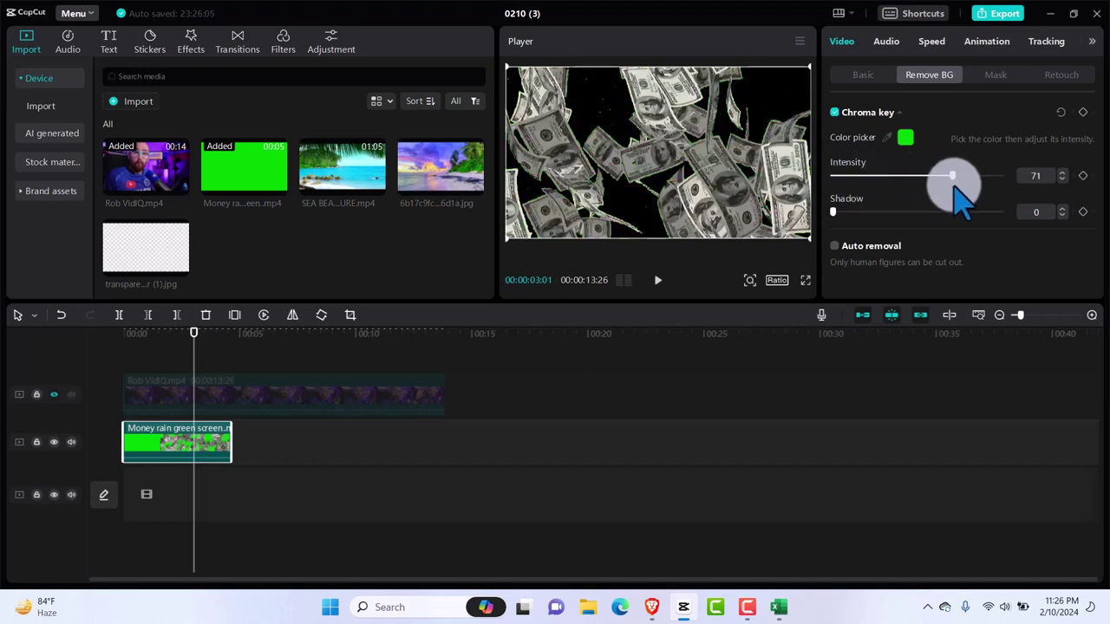
drag(862, 212, 889, 217)
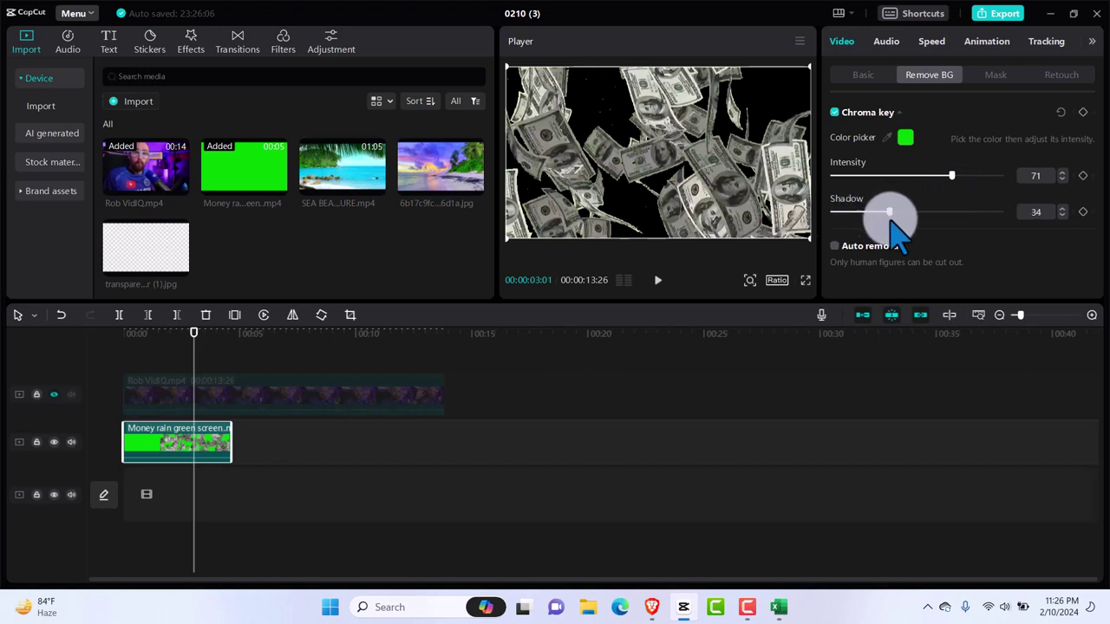
mouse_move(953, 173)
mouse_down()
mouse_move(985, 175)
mouse_move(949, 176)
mouse_move(958, 173)
mouse_up()
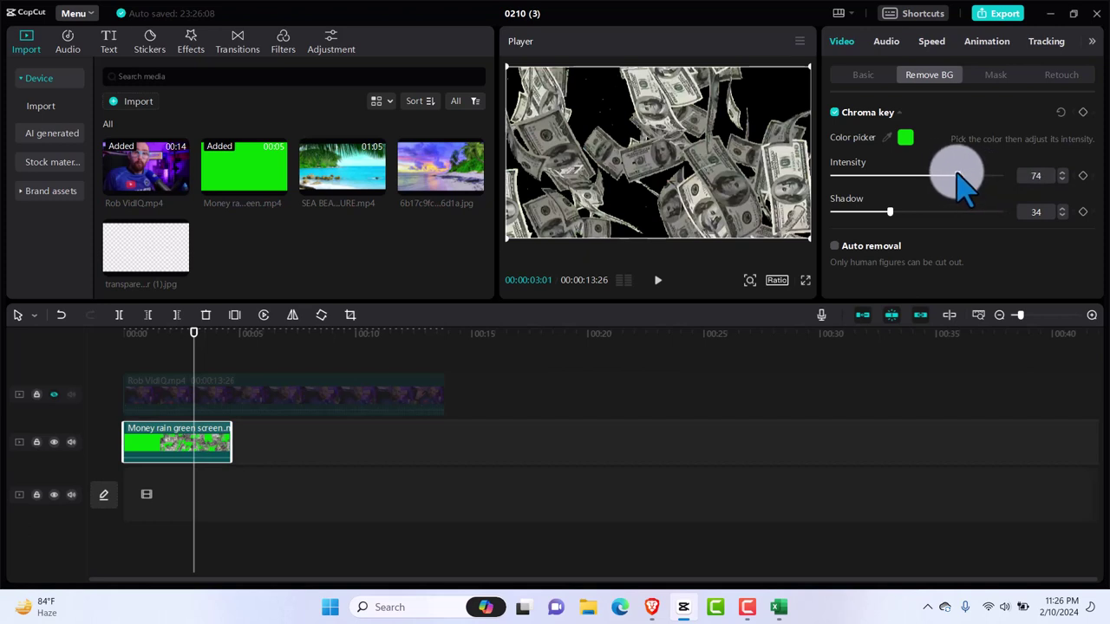
Step: Unhide the presenter track and preview the composite from the start
click(54, 395)
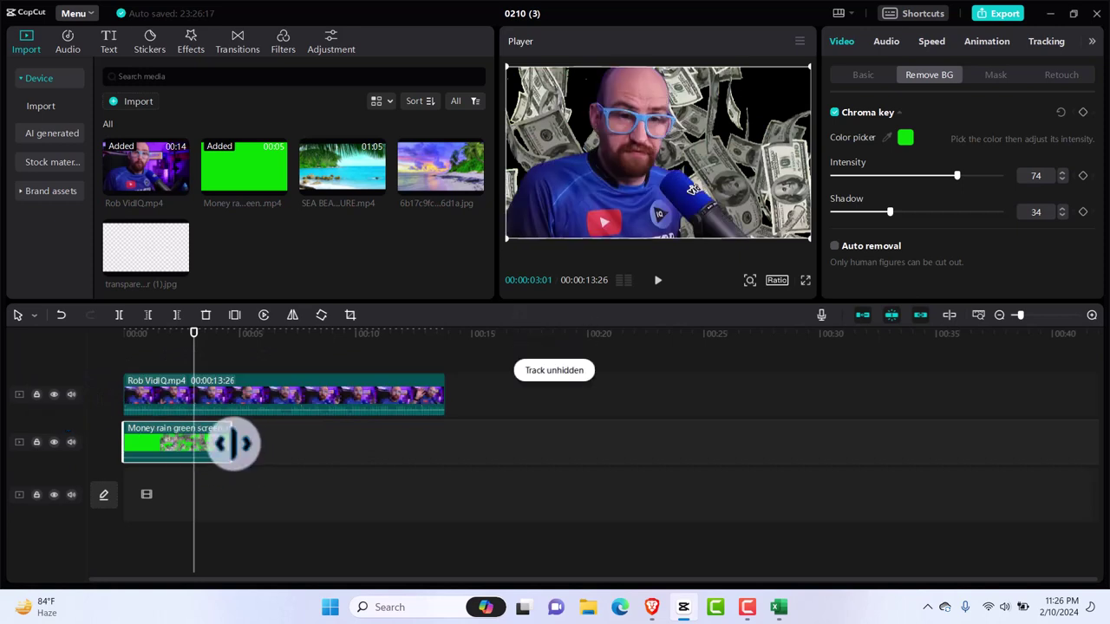
drag(233, 444, 303, 444)
drag(193, 347, 118, 352)
key(space)
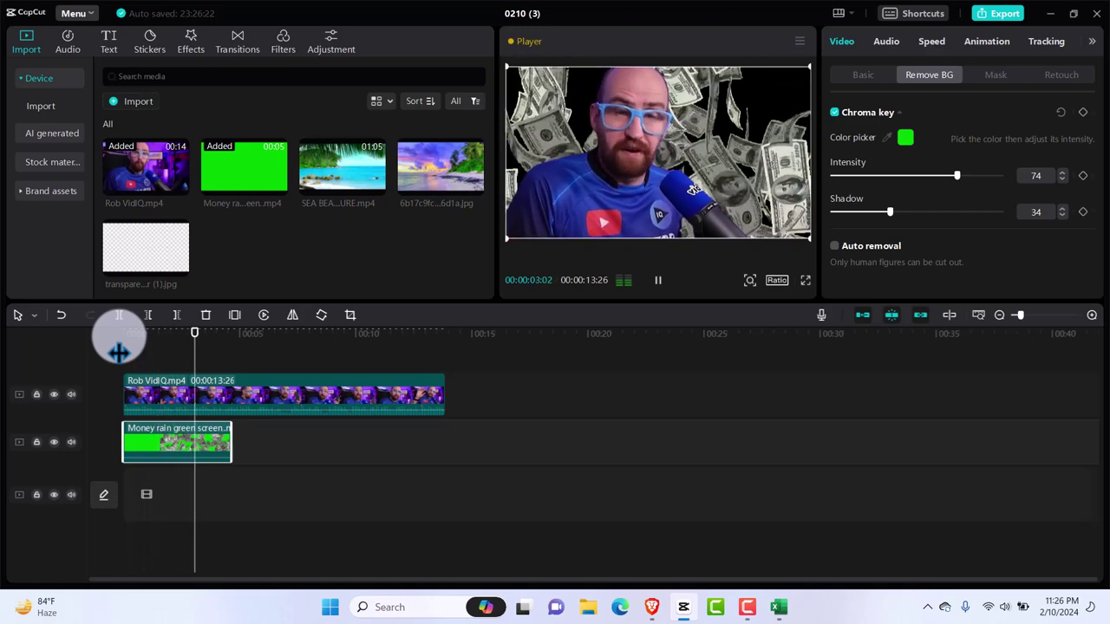
key(space)
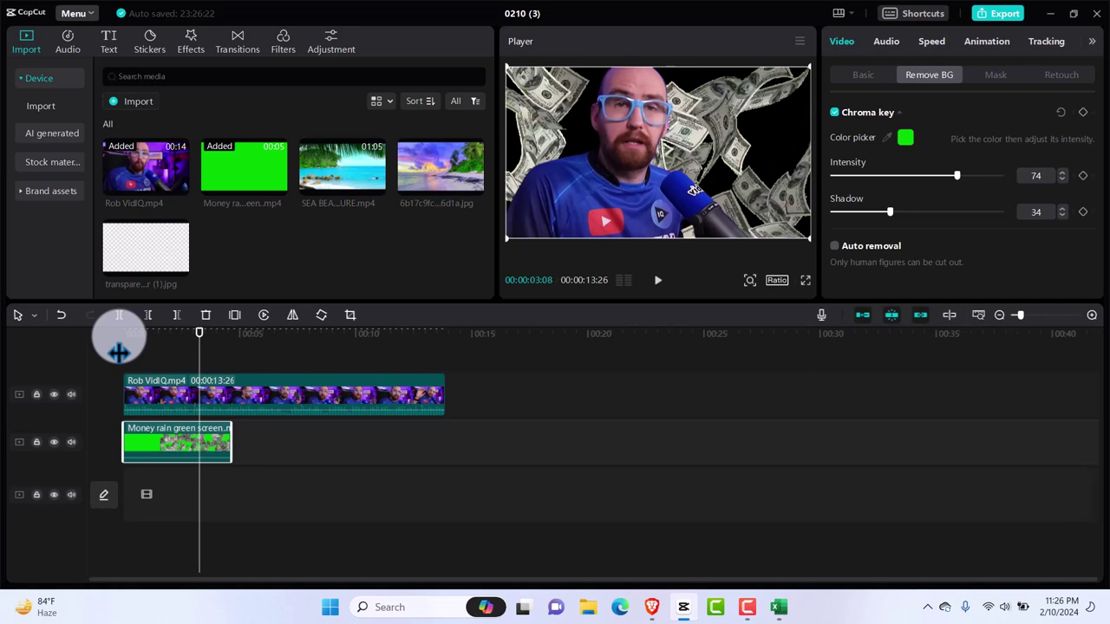
Step: Hide the Money rain track
click(143, 456)
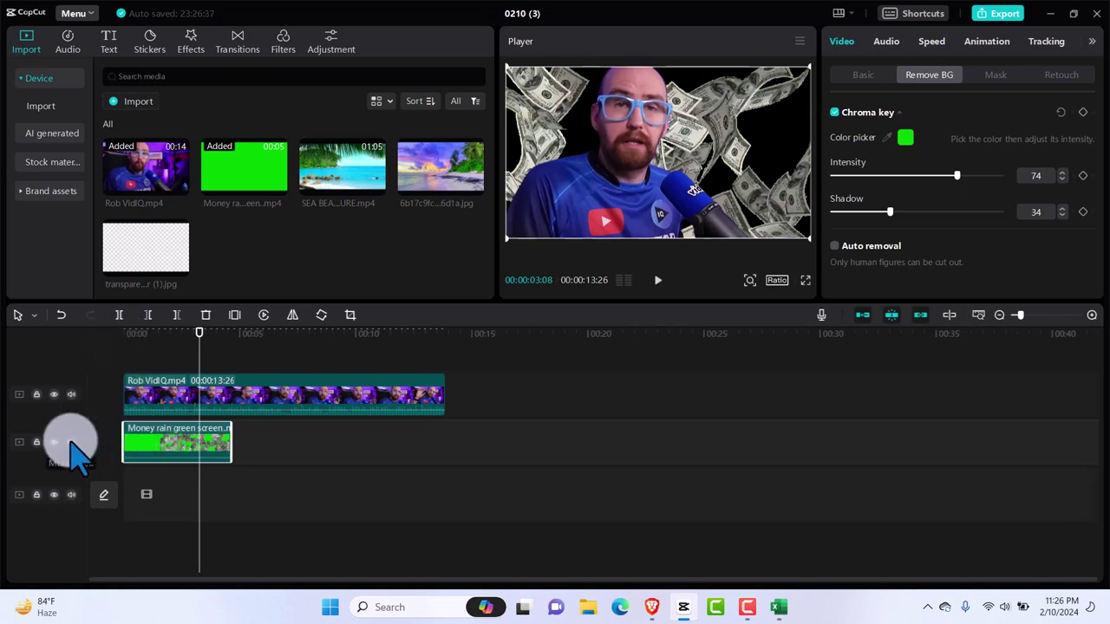
click(193, 444)
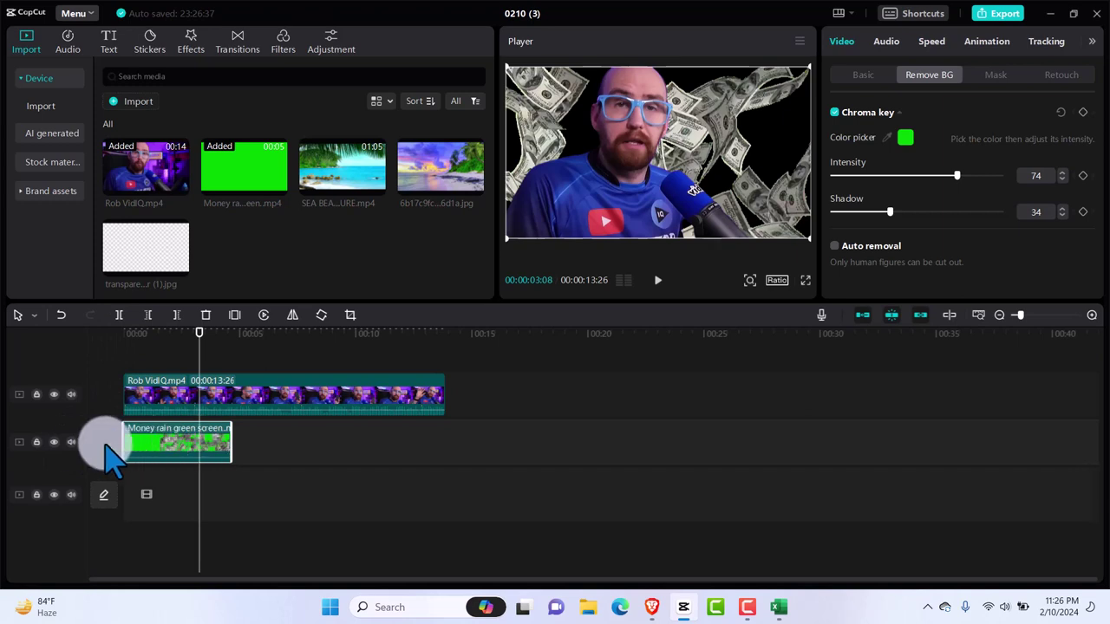
click(55, 443)
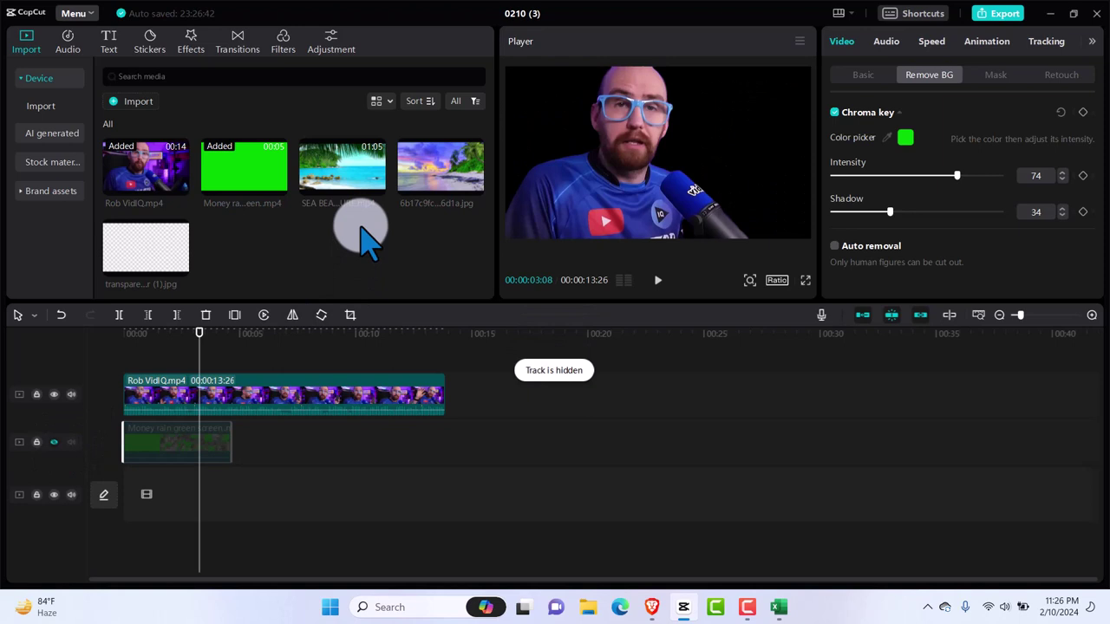
Step: Place SEA BEACH RELAXING SOUND at 0:00 on the bottom track, scaled up to fill the frame
mouse_move(337, 171)
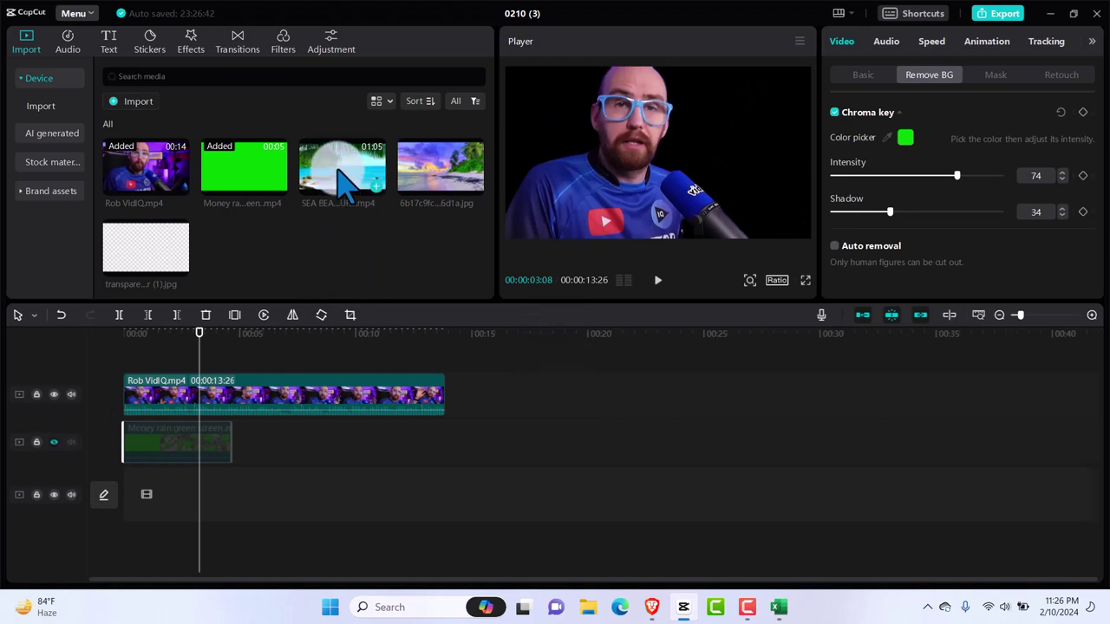
drag(322, 168, 269, 448)
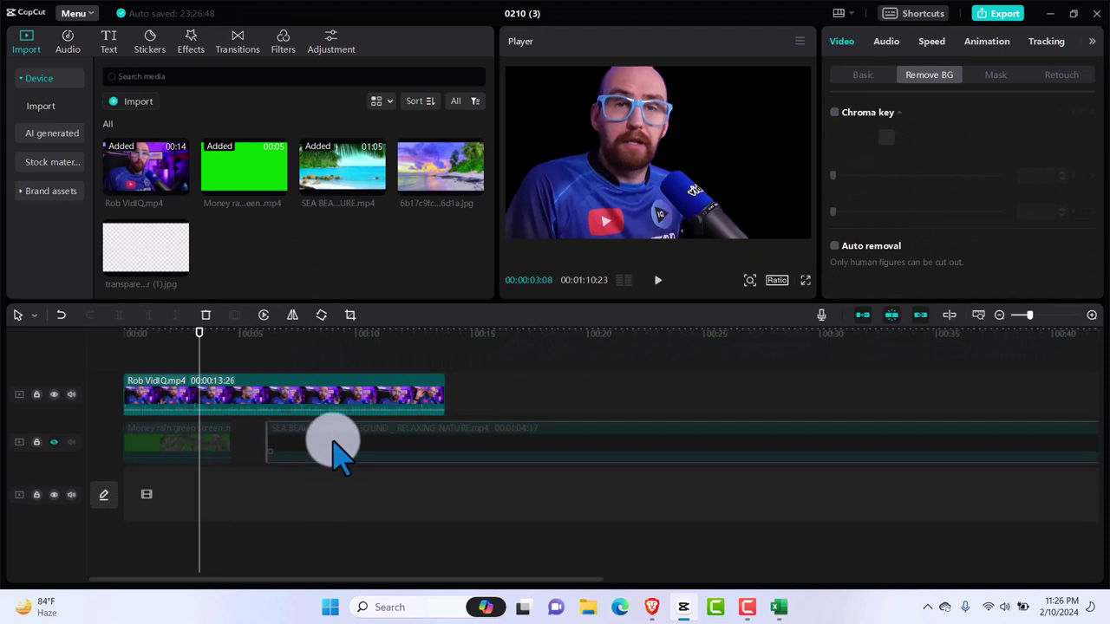
drag(333, 436, 353, 505)
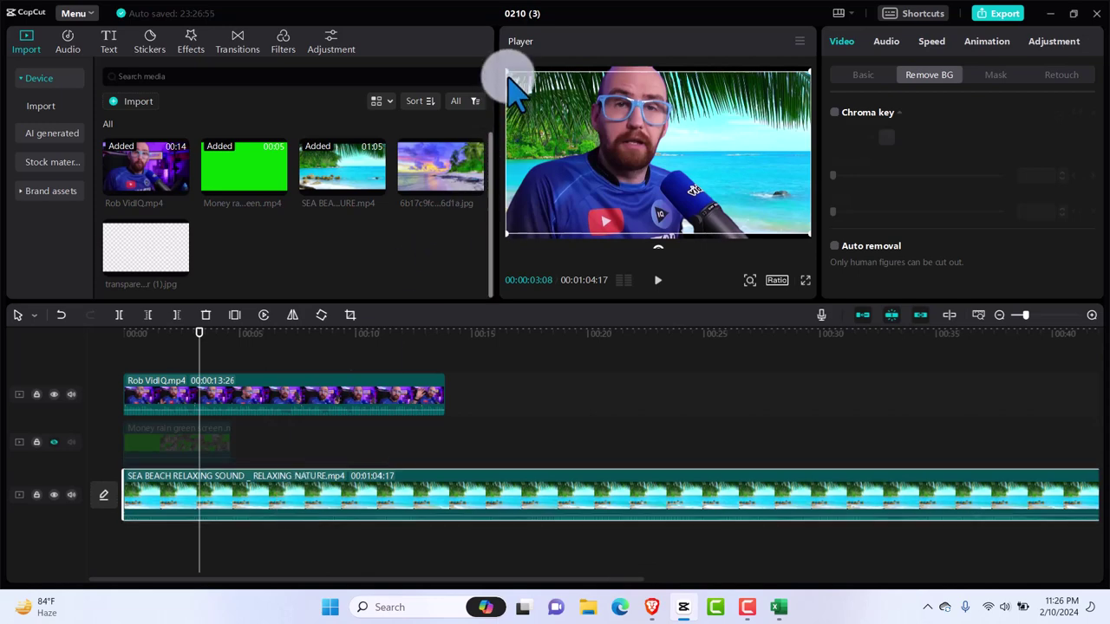
drag(507, 73, 484, 54)
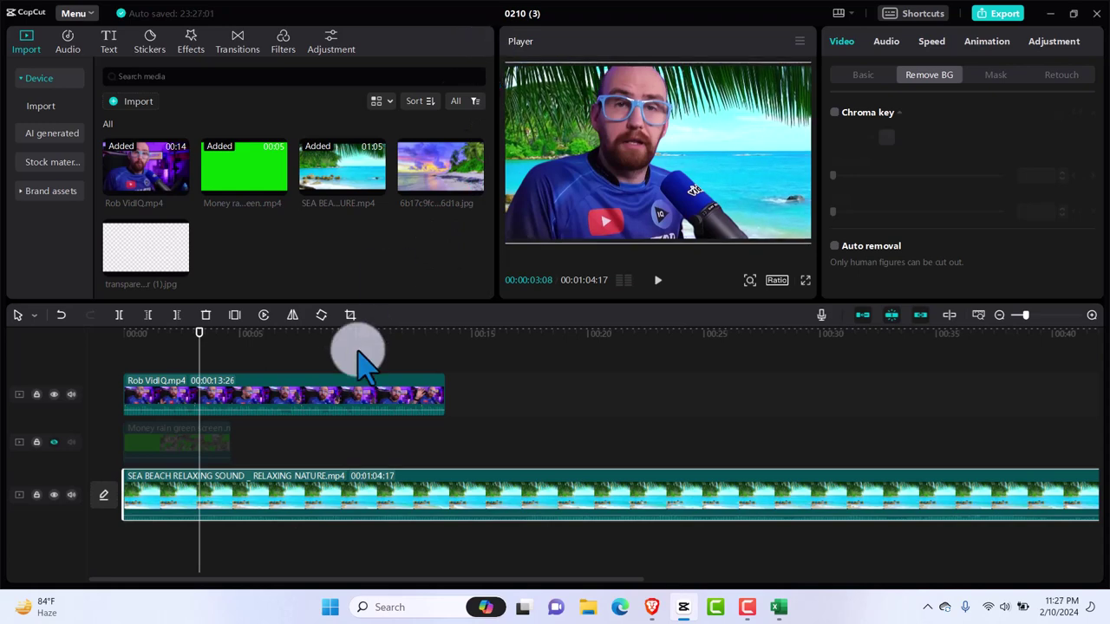
click(199, 331)
drag(184, 333, 123, 335)
click(260, 397)
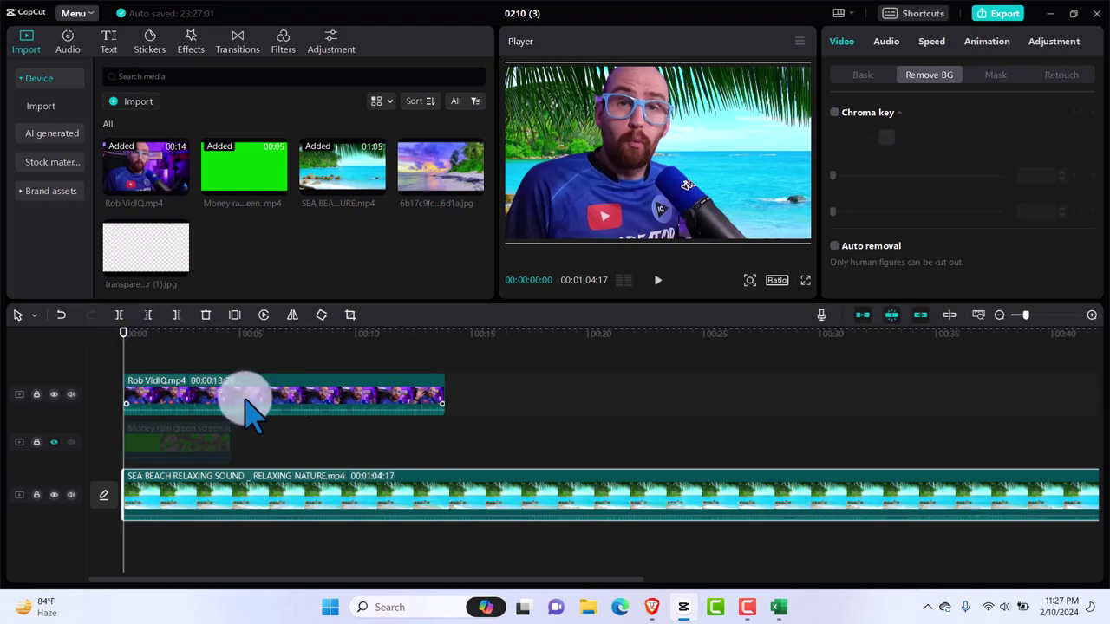
click(186, 476)
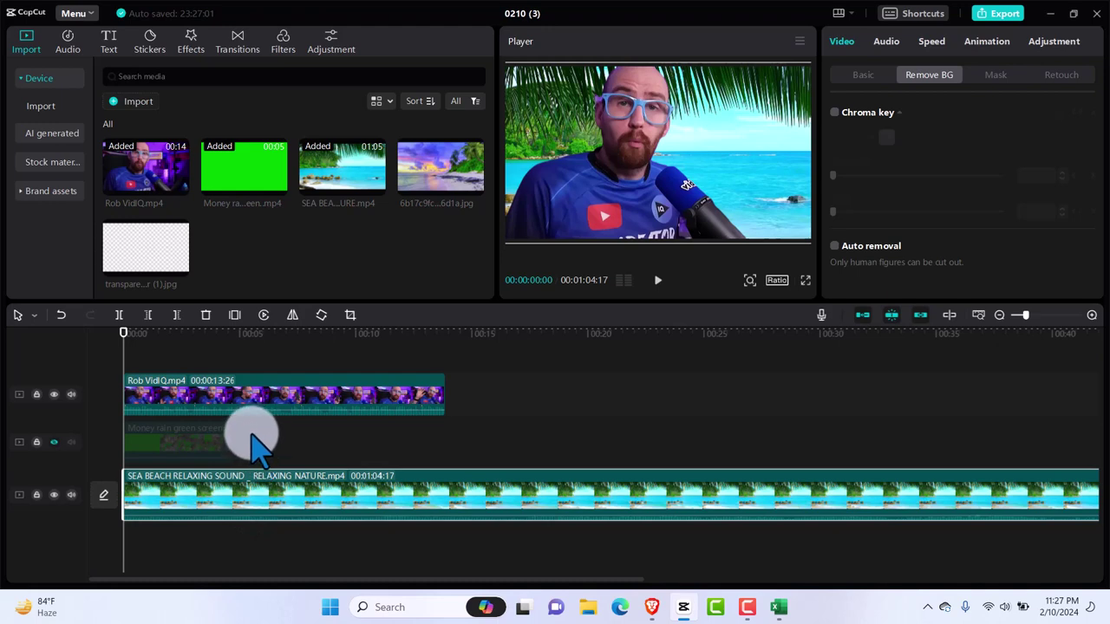
key(space)
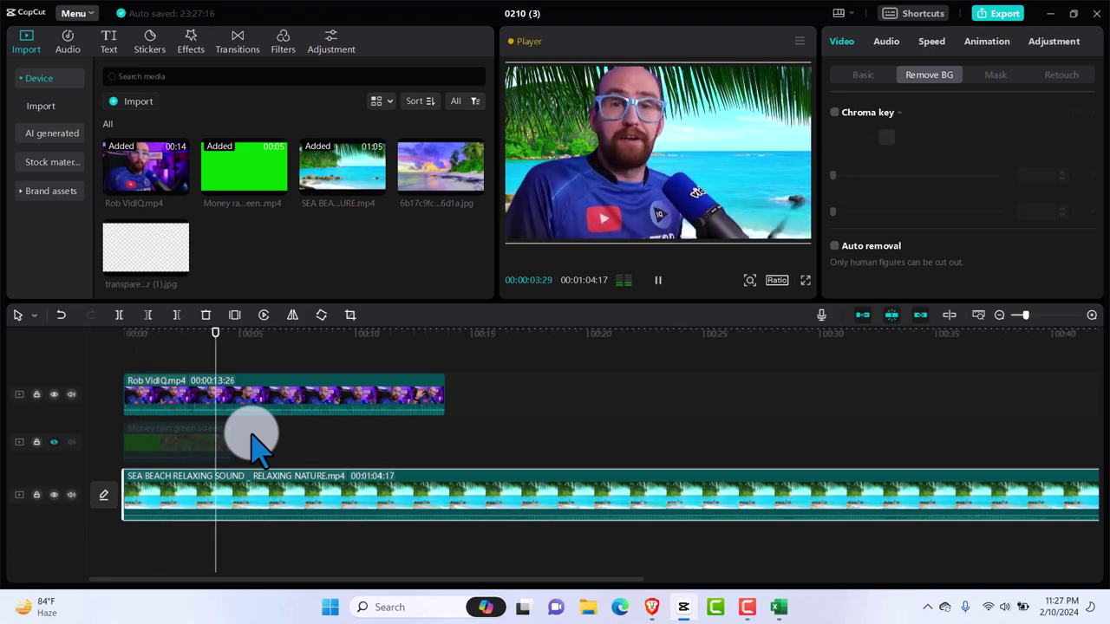
key(space)
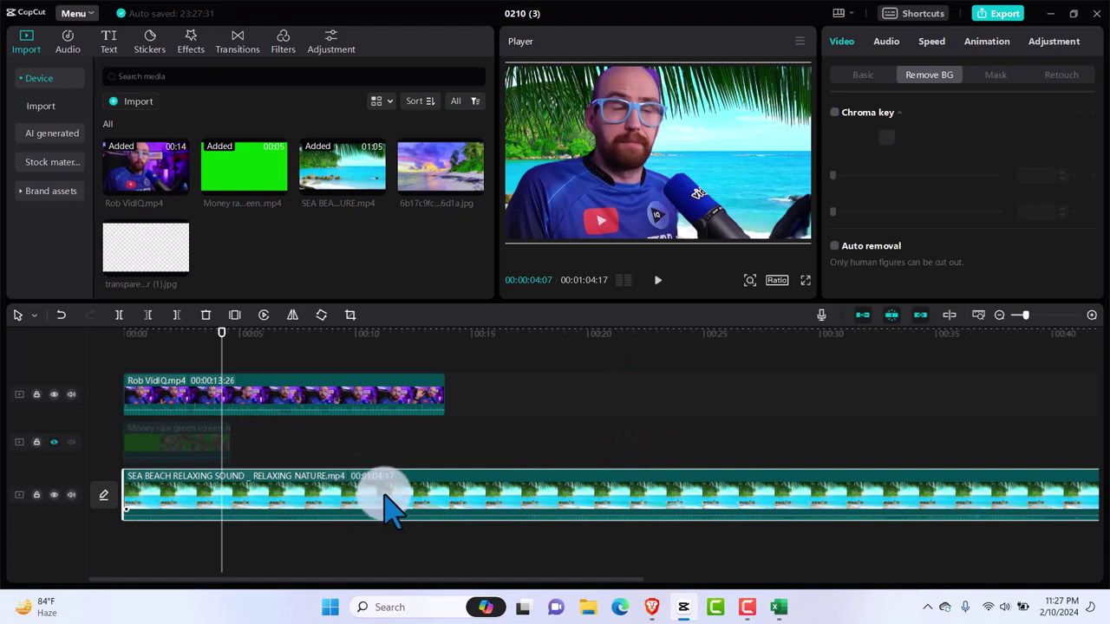
Step: Lower the SEA BEACH clip's volume to -19.5dB and preview the mix
click(886, 44)
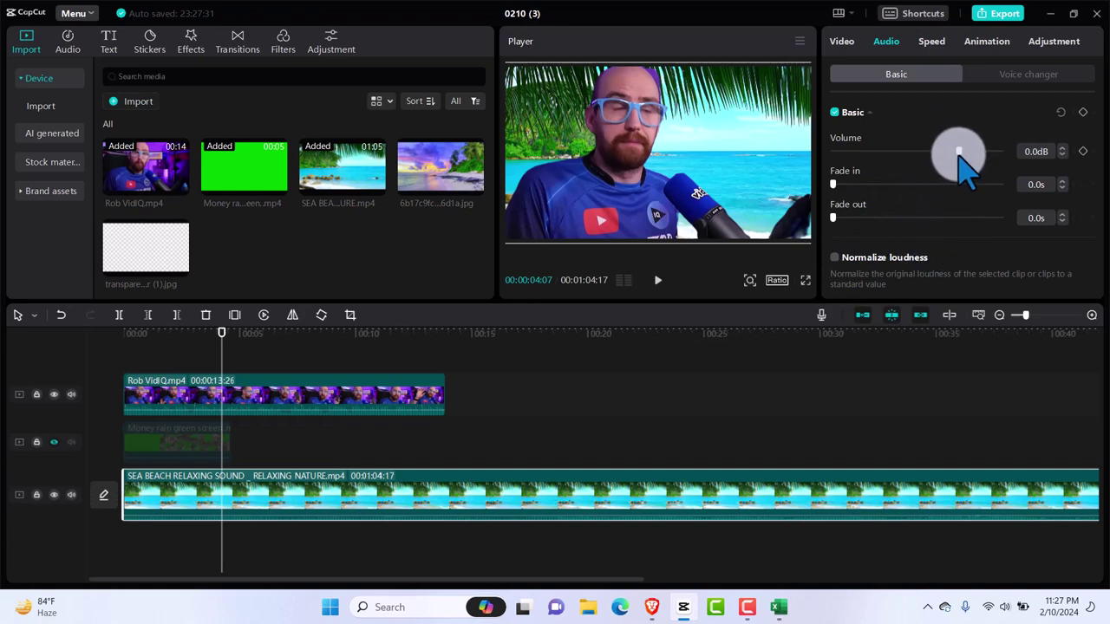
drag(959, 152, 913, 151)
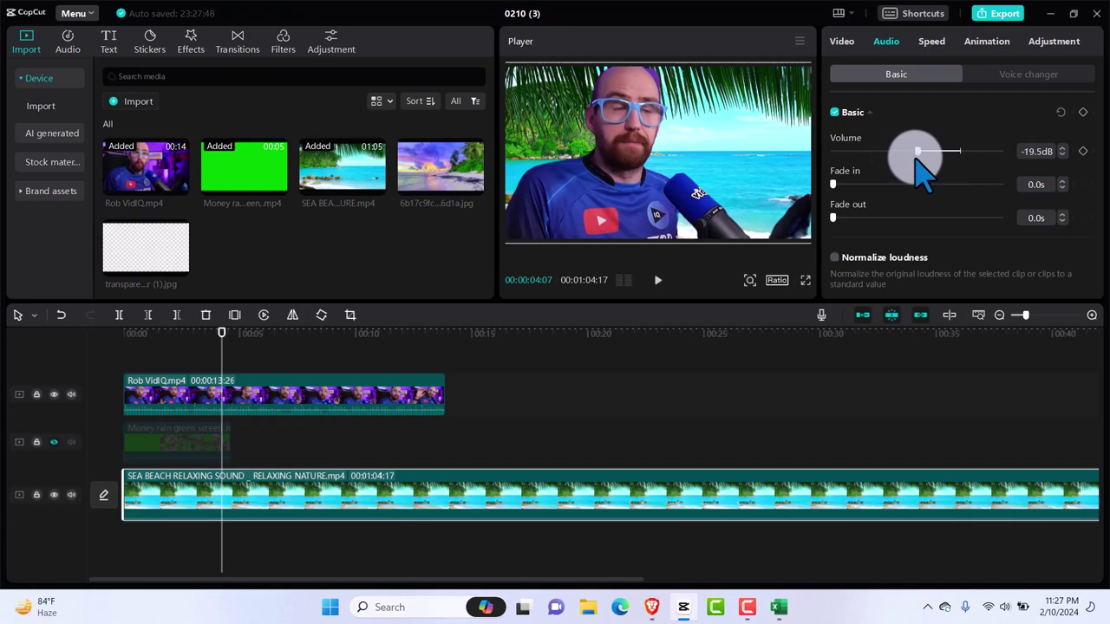
key(space)
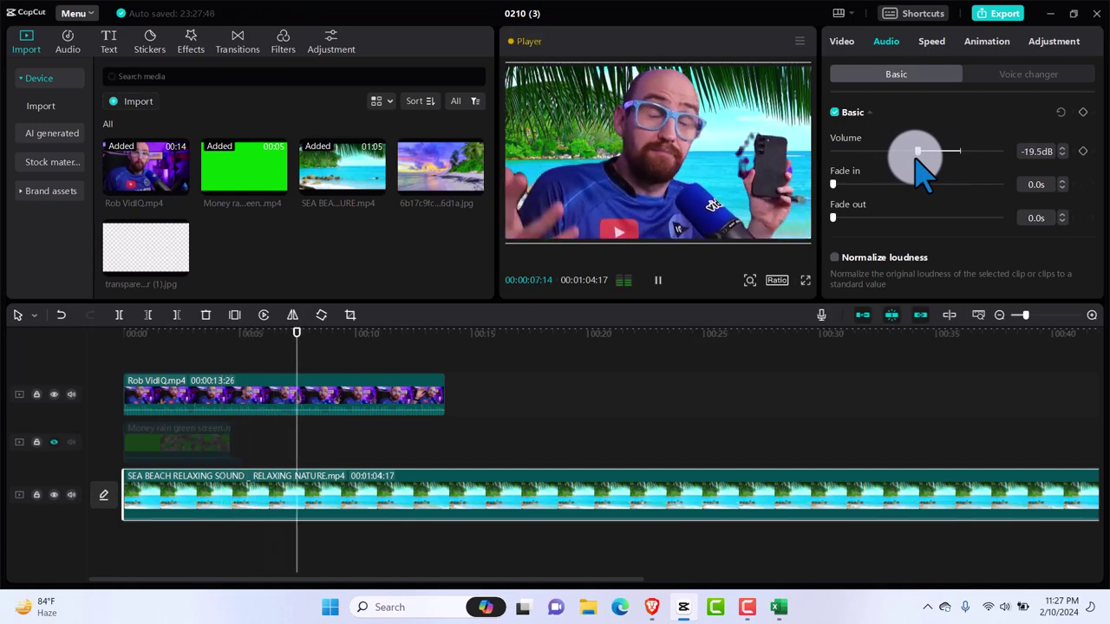
key(space)
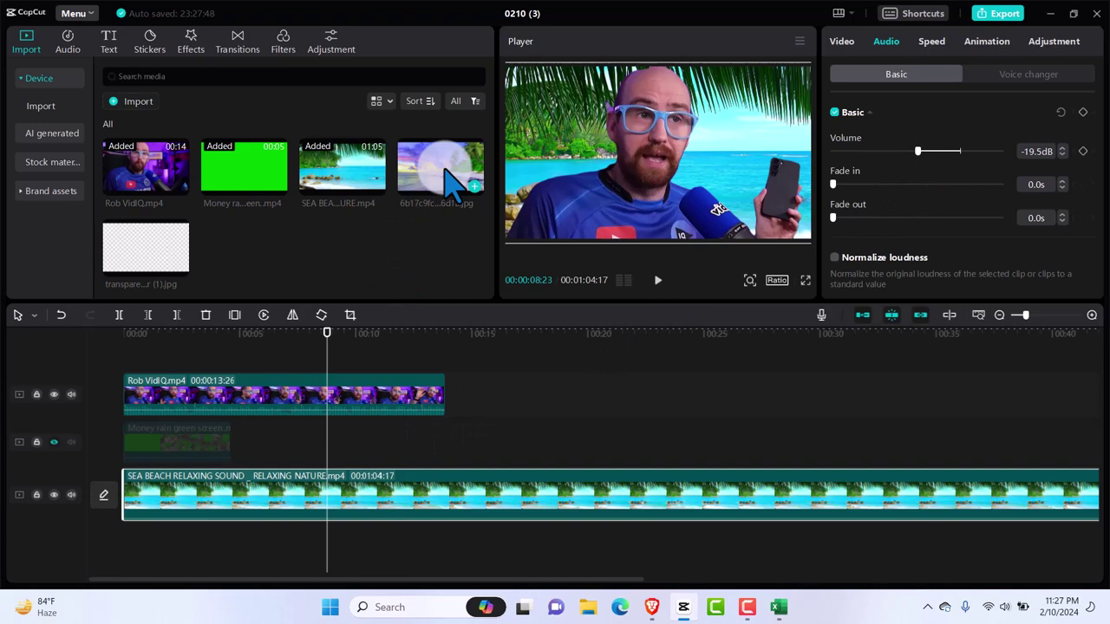
Step: Add the 6b17c9fc beach image at 0:00 and hide the SEA BEACH video track
drag(445, 171, 379, 553)
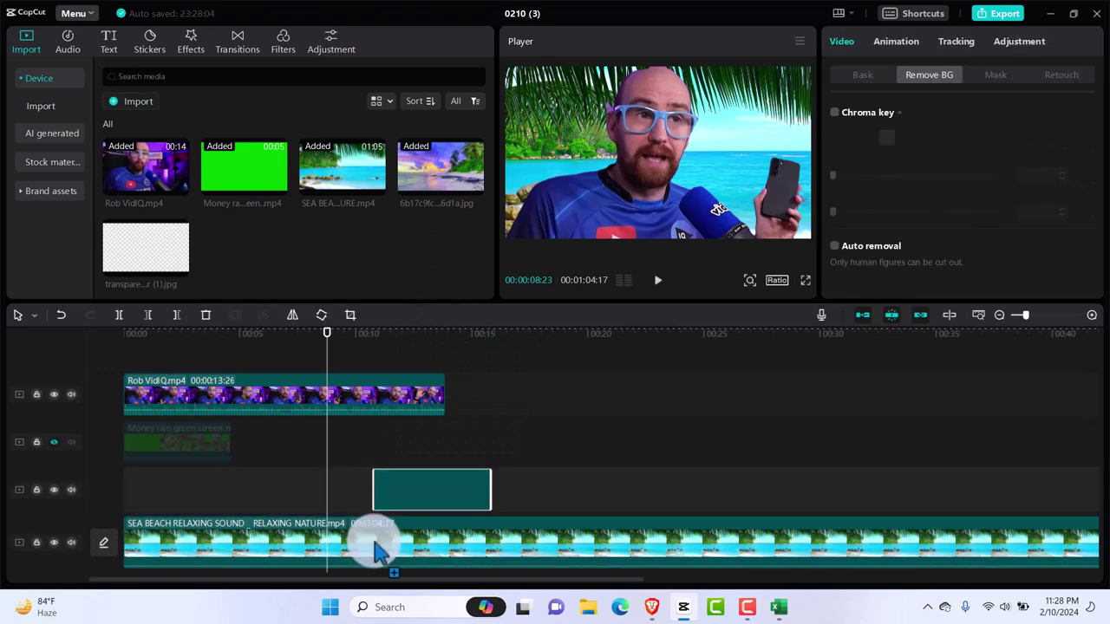
drag(422, 513, 144, 504)
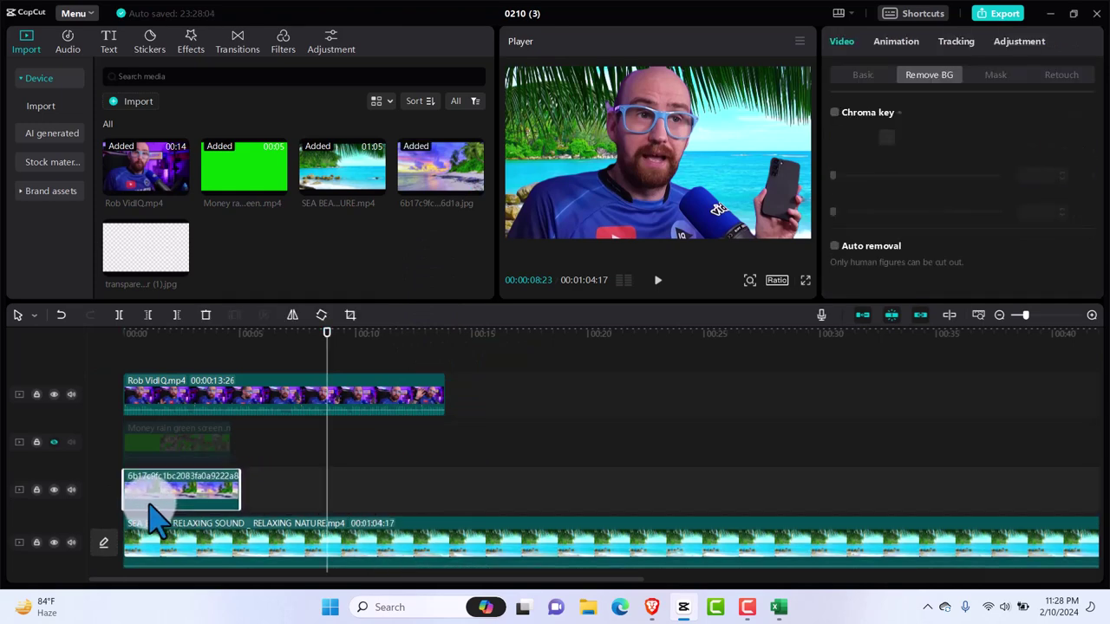
click(54, 543)
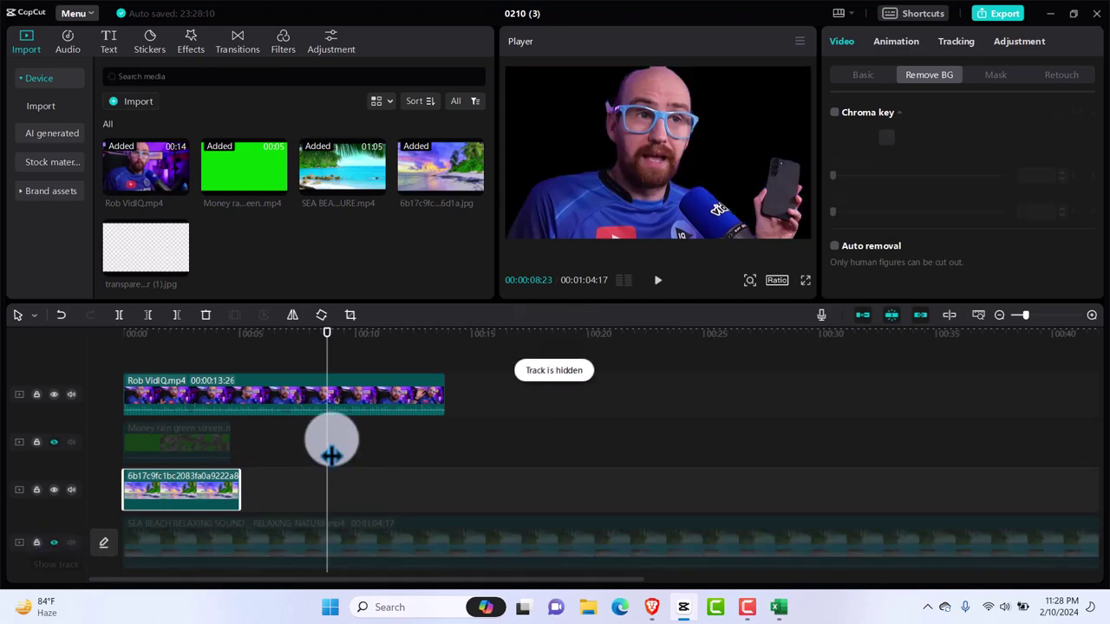
drag(328, 331, 158, 356)
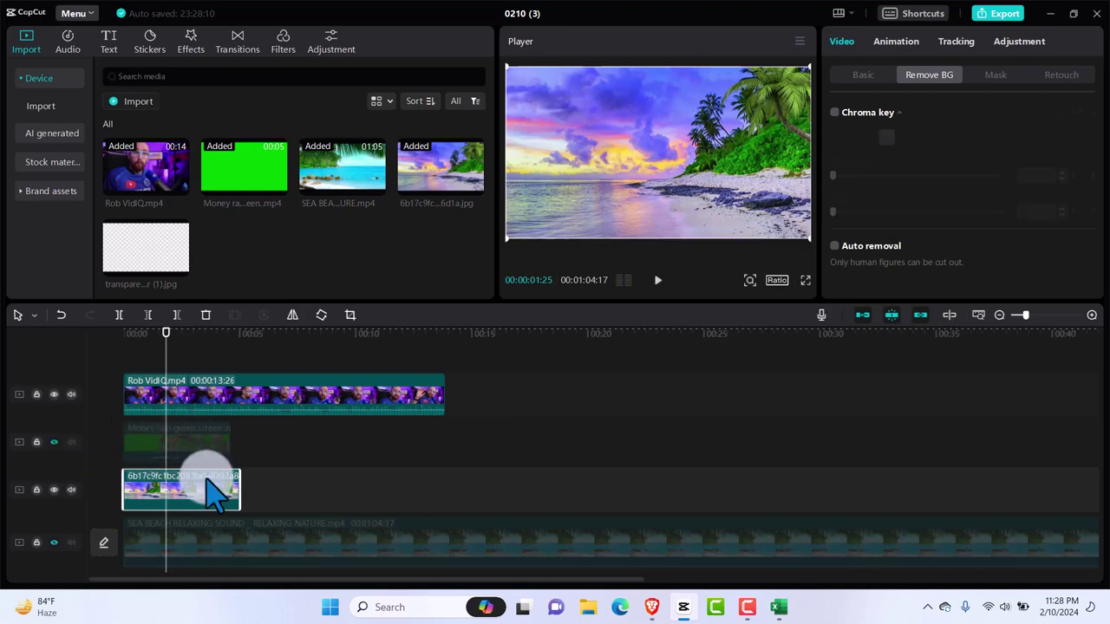
Step: Put the Rob VidIQ clip on the top track with the beach image below it
mouse_move(218, 391)
mouse_down()
mouse_move(255, 389)
mouse_move(222, 403)
mouse_up()
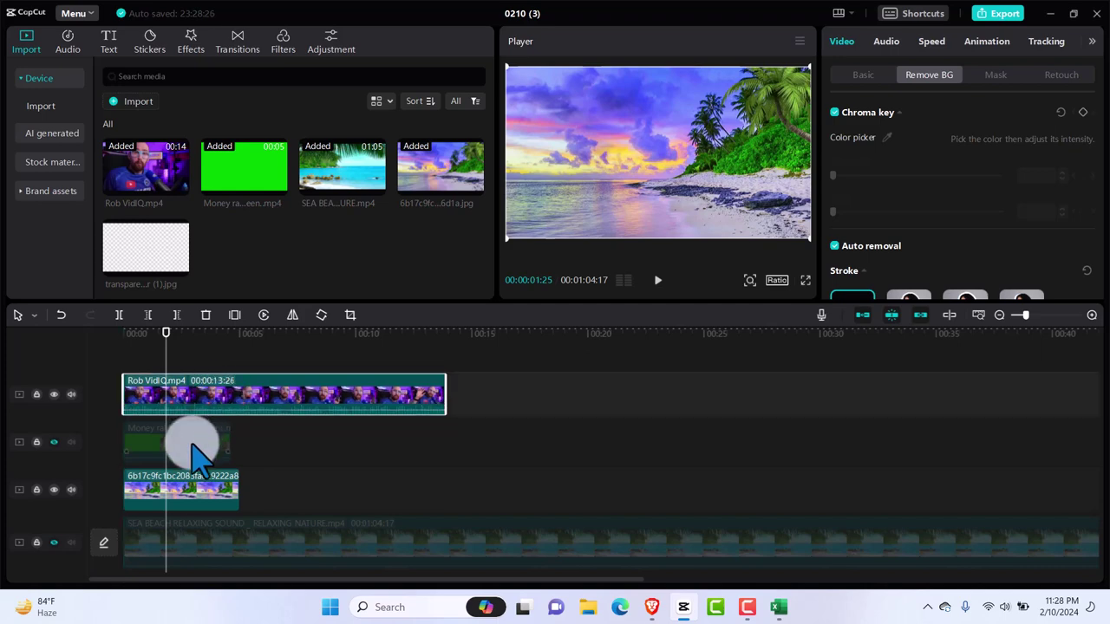
drag(208, 488, 194, 384)
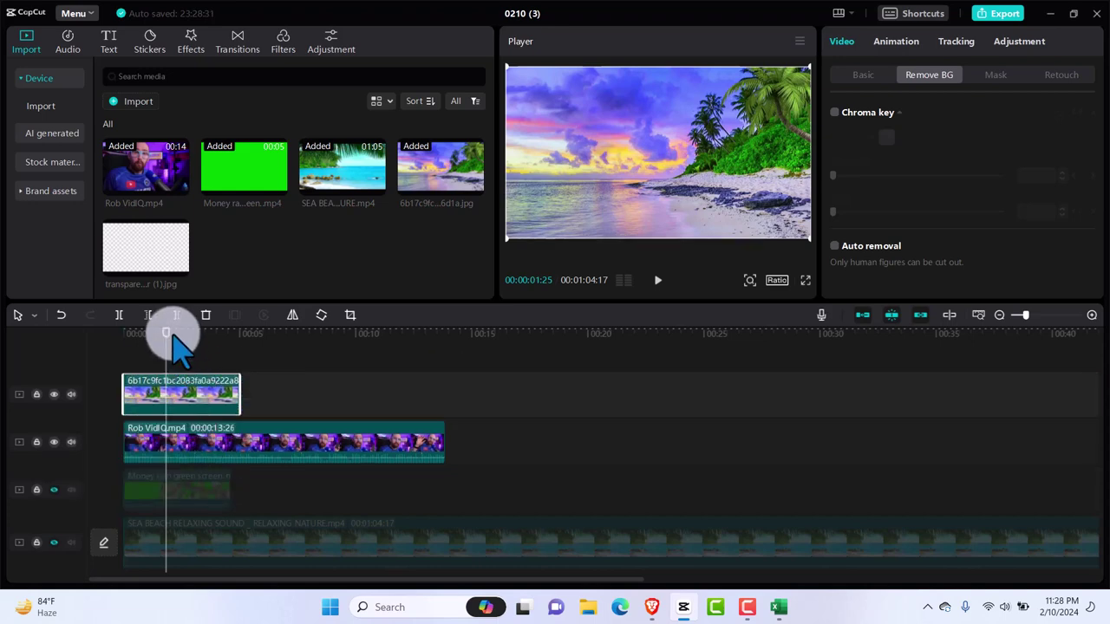
mouse_move(167, 344)
mouse_down()
mouse_move(210, 347)
mouse_move(161, 339)
mouse_up()
drag(215, 456, 264, 490)
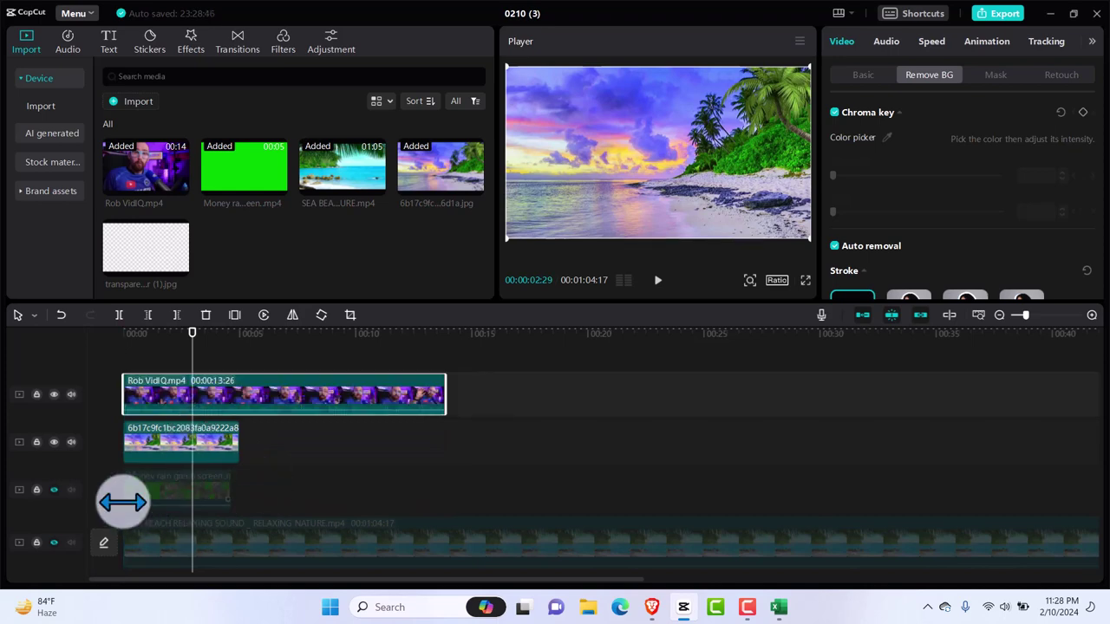
Step: Delete the Money rain and SEA BEACH clips
click(166, 503)
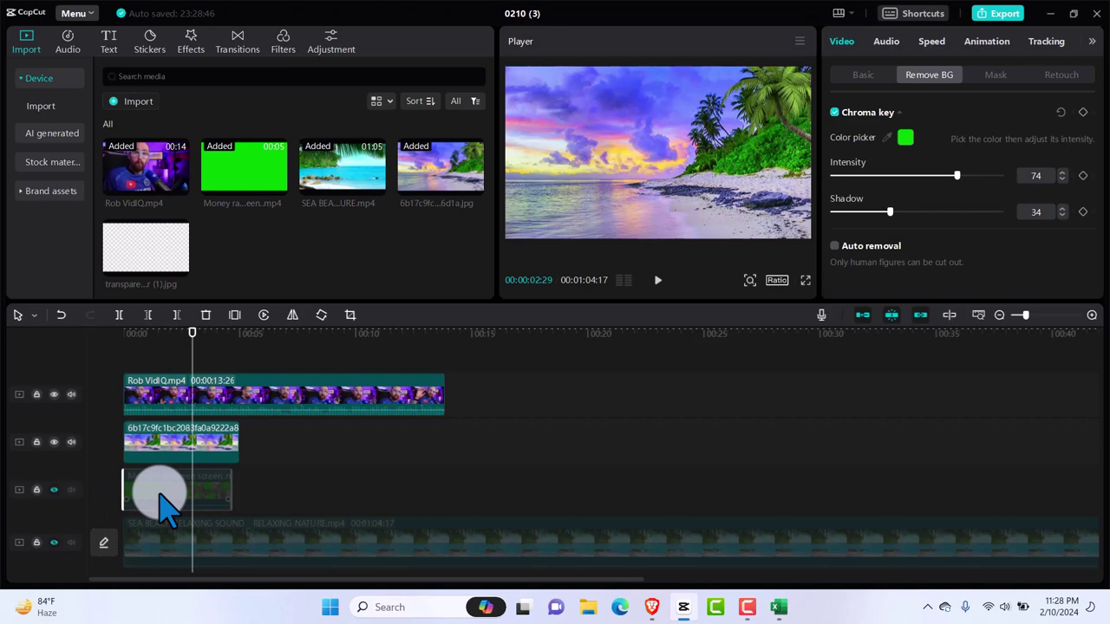
key(Delete)
click(167, 503)
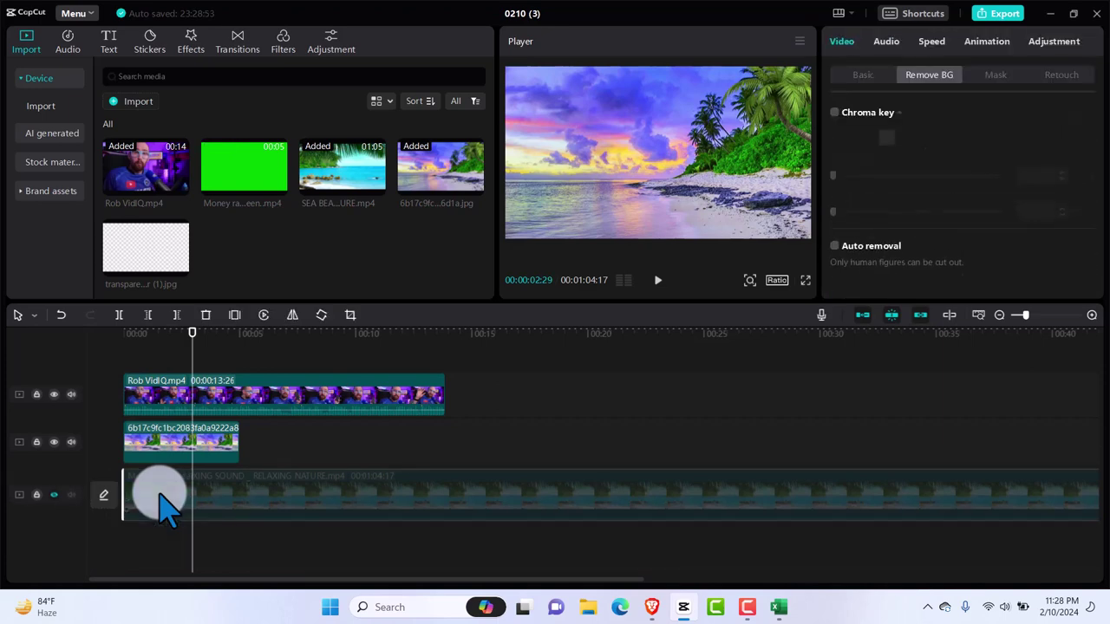
key(Delete)
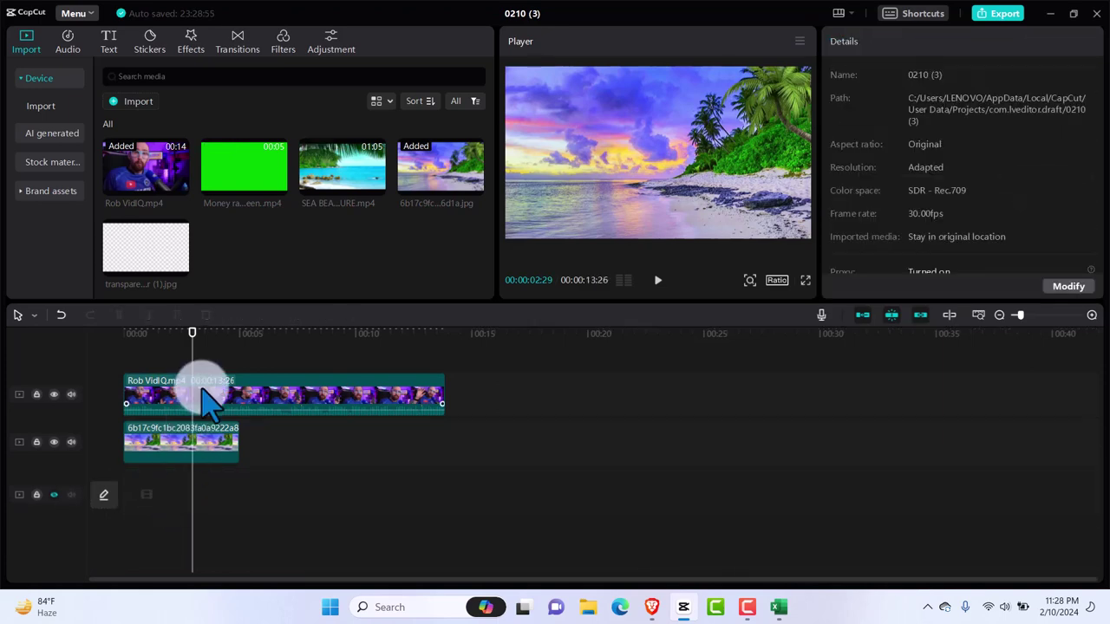
Step: Delete the beach image clip, then add the transparent image on track 2, unhide it, and delete it
mouse_move(209, 442)
mouse_down()
mouse_move(245, 447)
mouse_move(204, 444)
mouse_move(217, 457)
mouse_up()
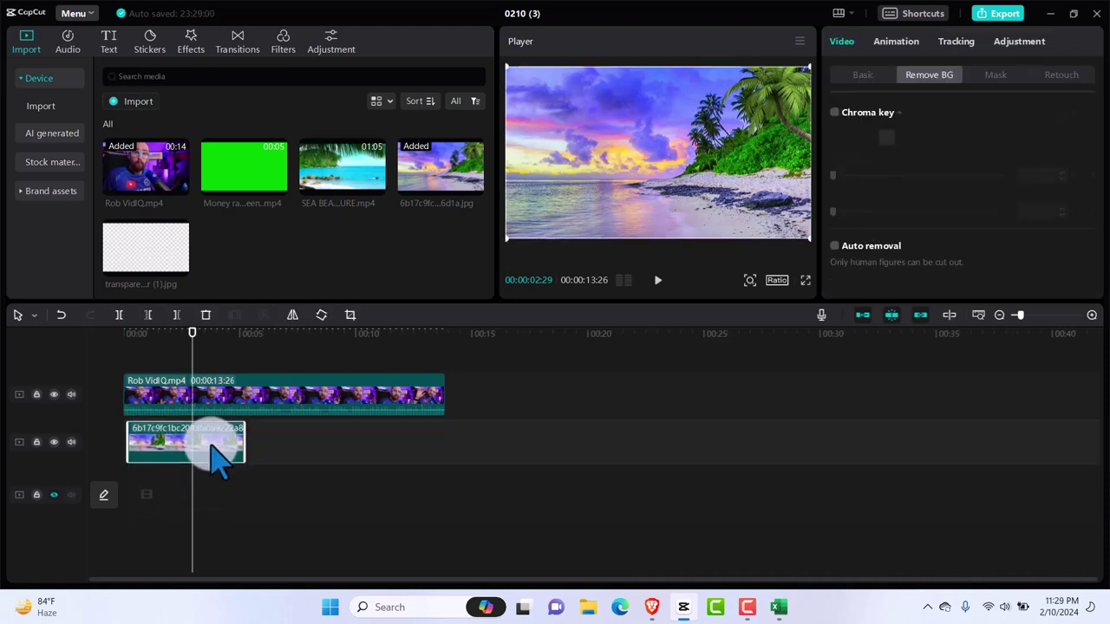
key(Delete)
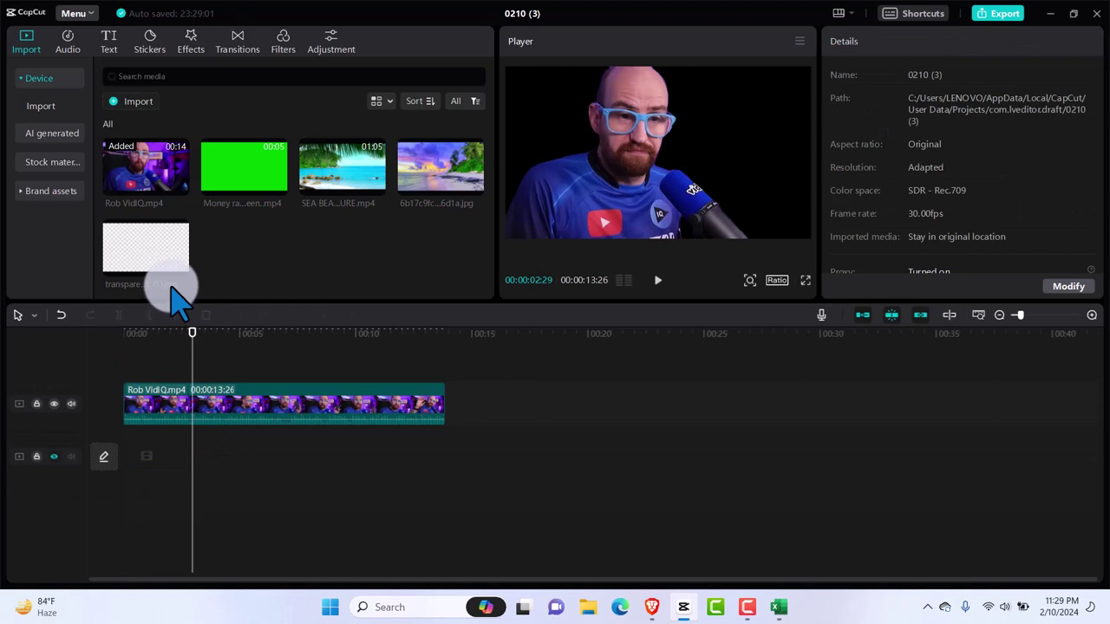
drag(148, 260, 163, 467)
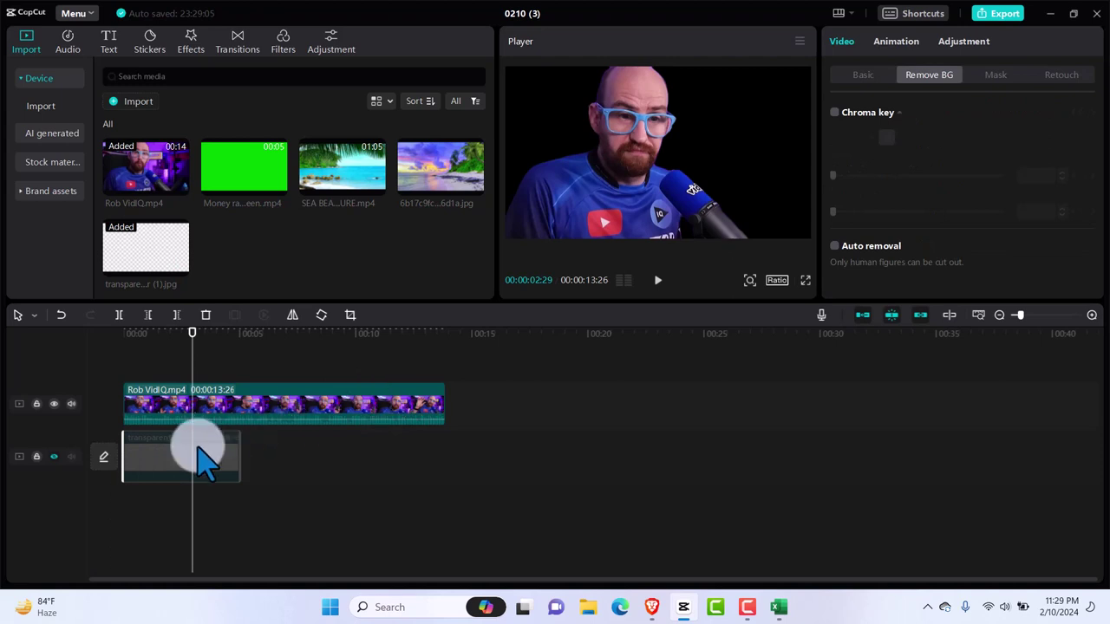
click(53, 458)
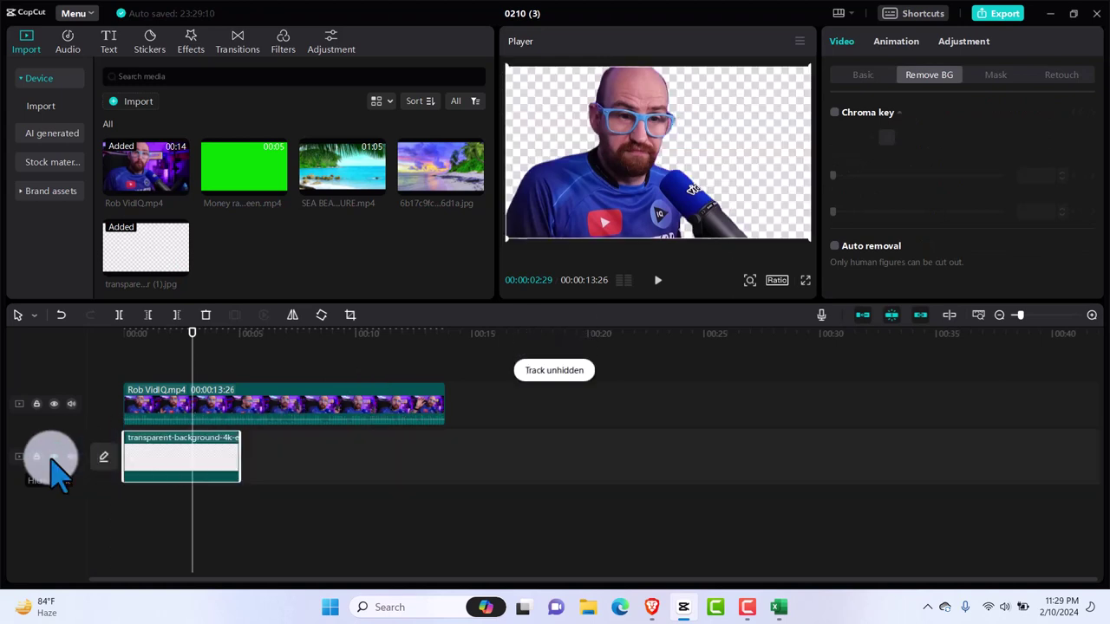
click(158, 453)
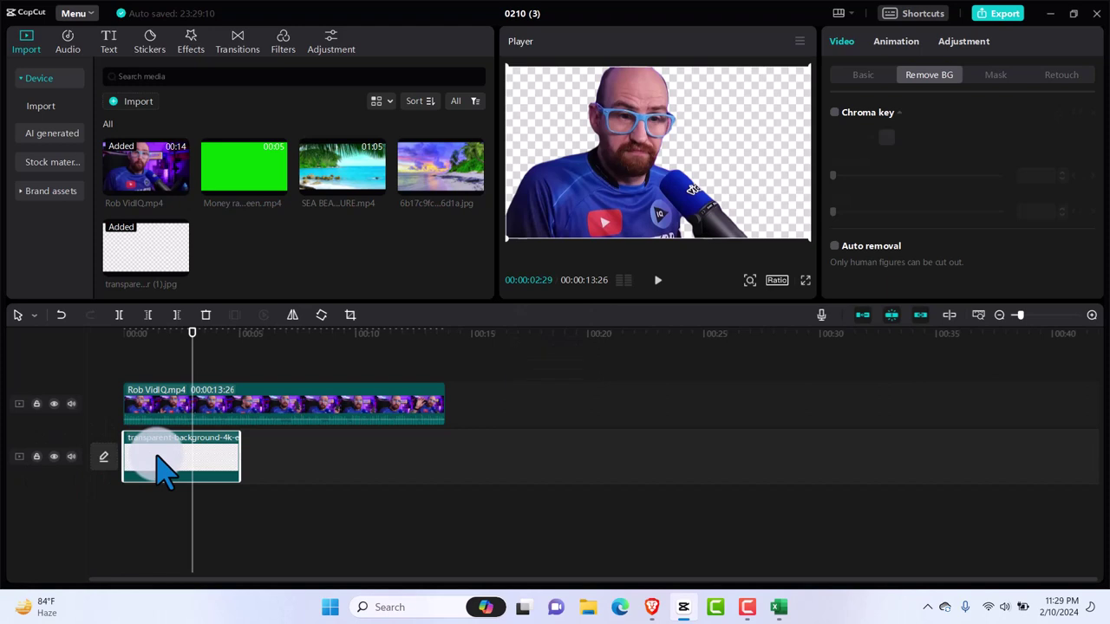
key(Delete)
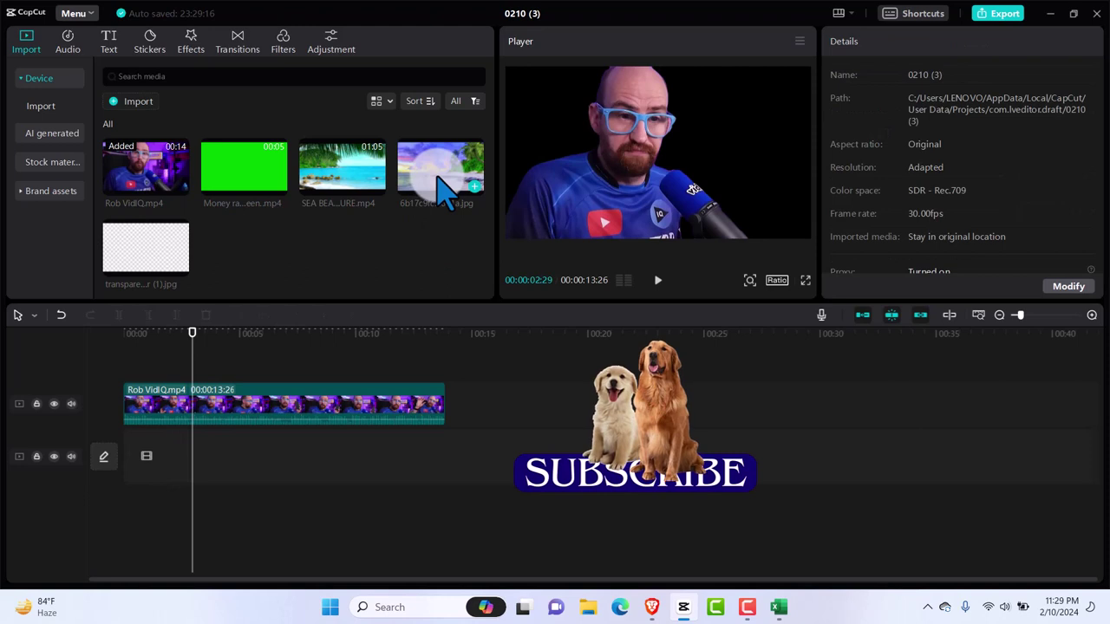
Step: Put the 6b17c9fc beach image under Rob VidIQ, extend it to 00:00:13:26, and play the composite
drag(438, 180, 136, 466)
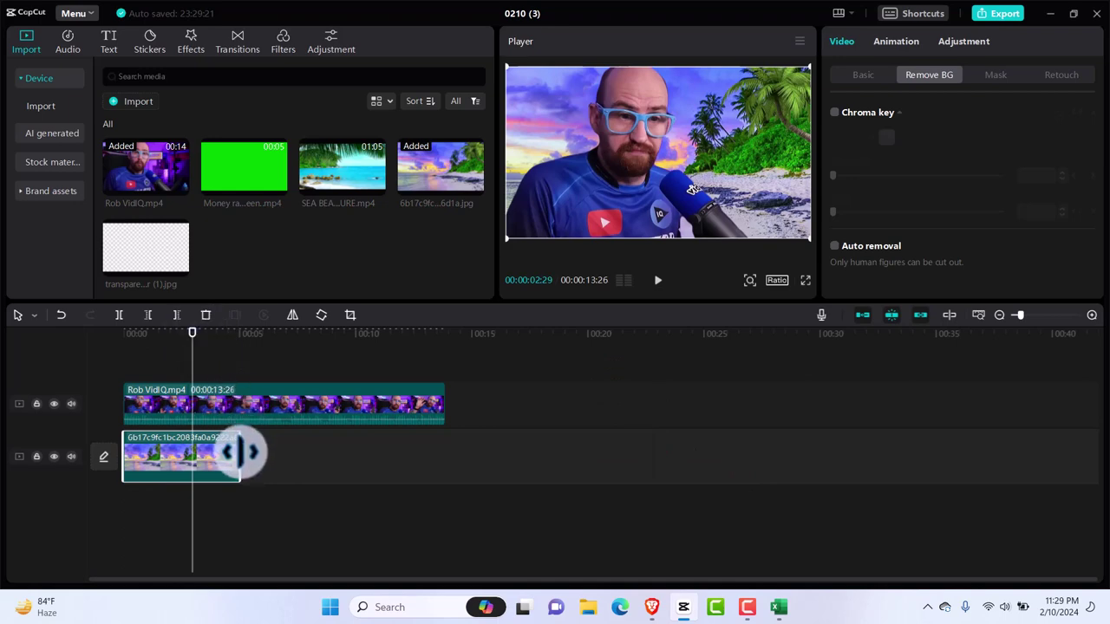
drag(244, 452, 445, 458)
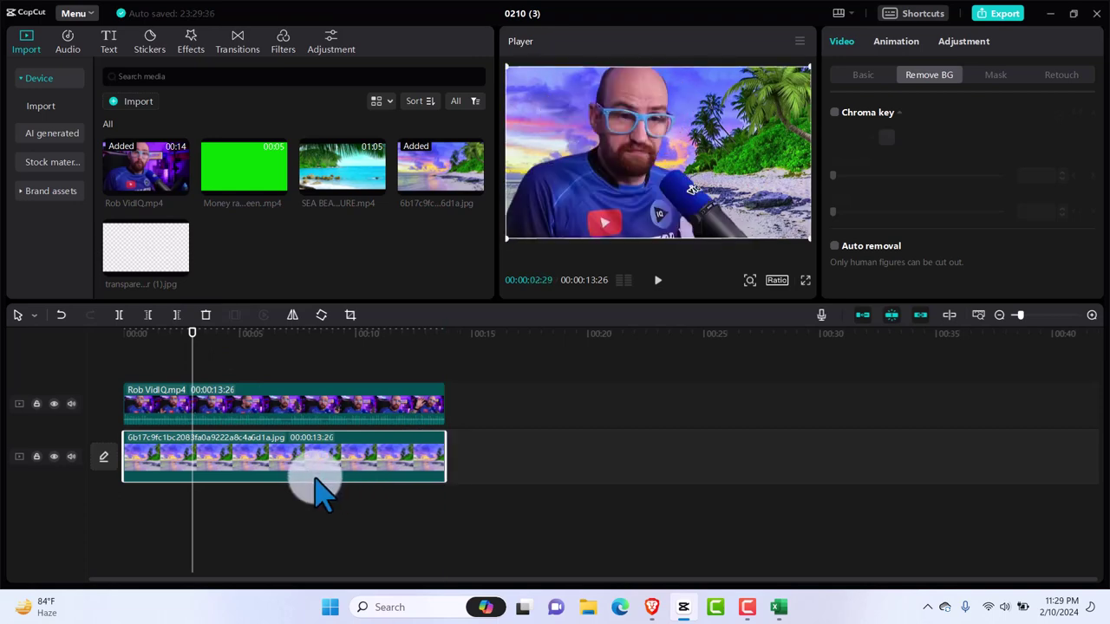
key(space)
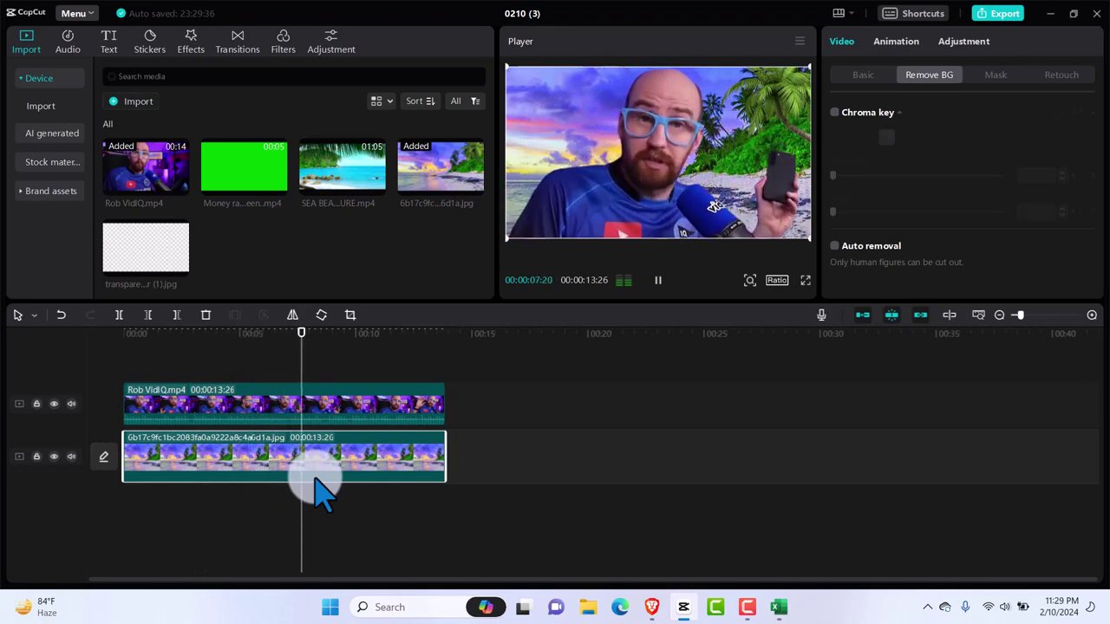
key(space)
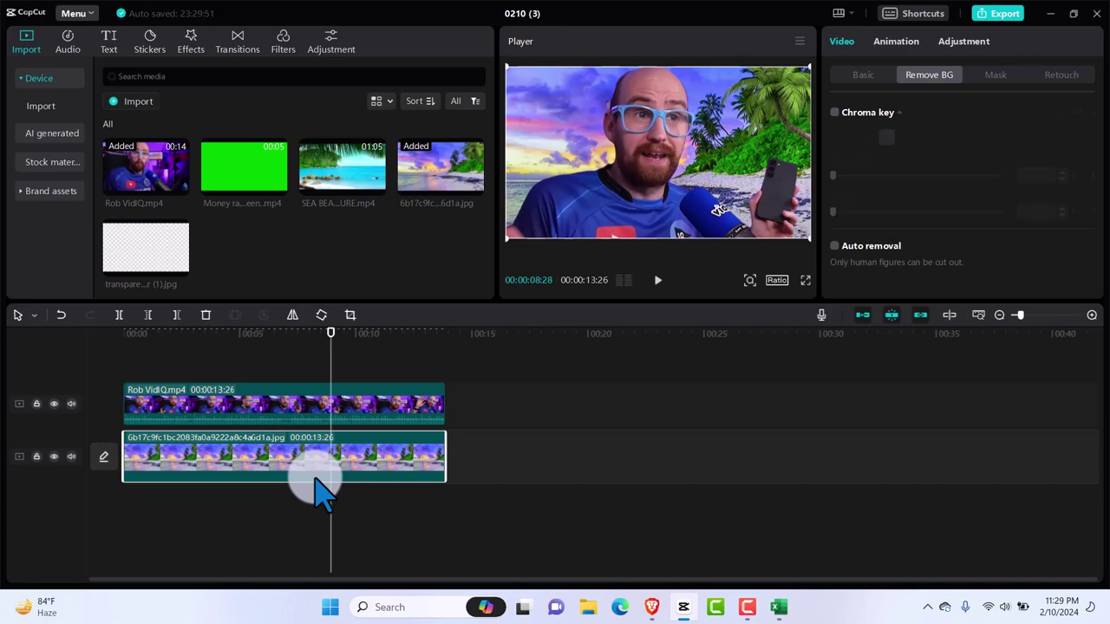
click(750, 607)
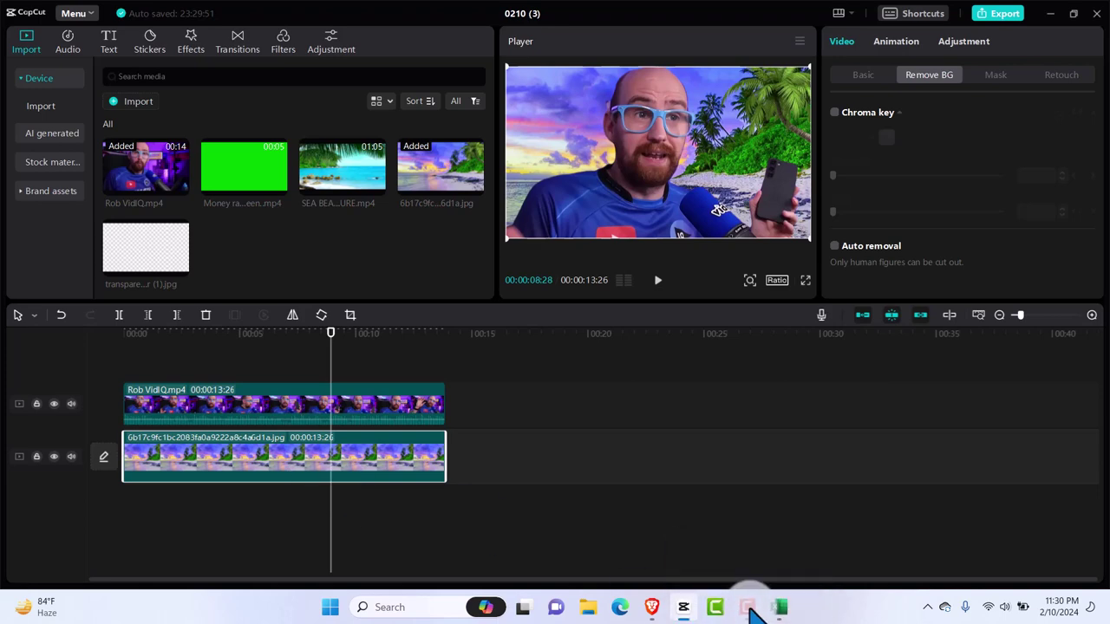